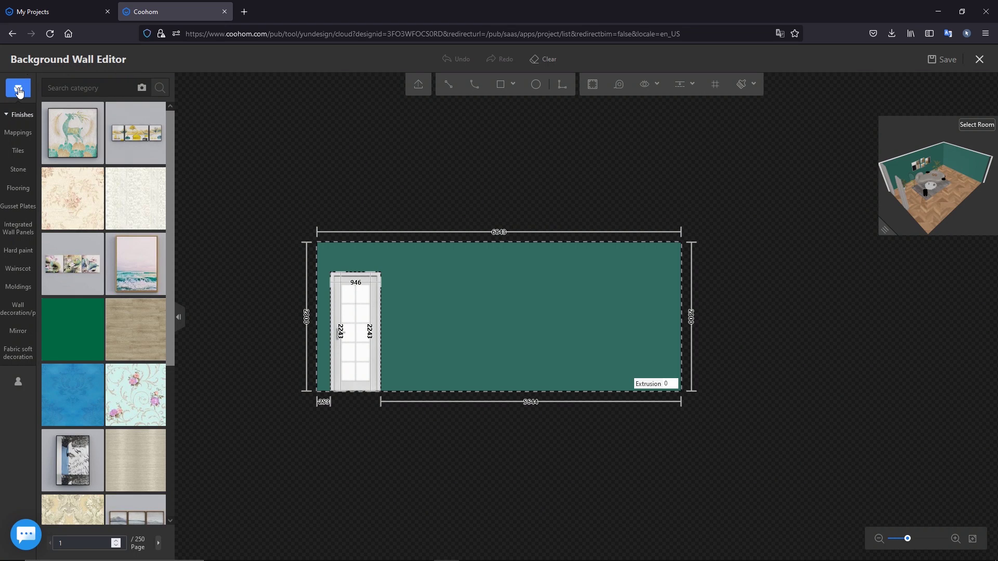
pyautogui.scroll(-5, 108, 232)
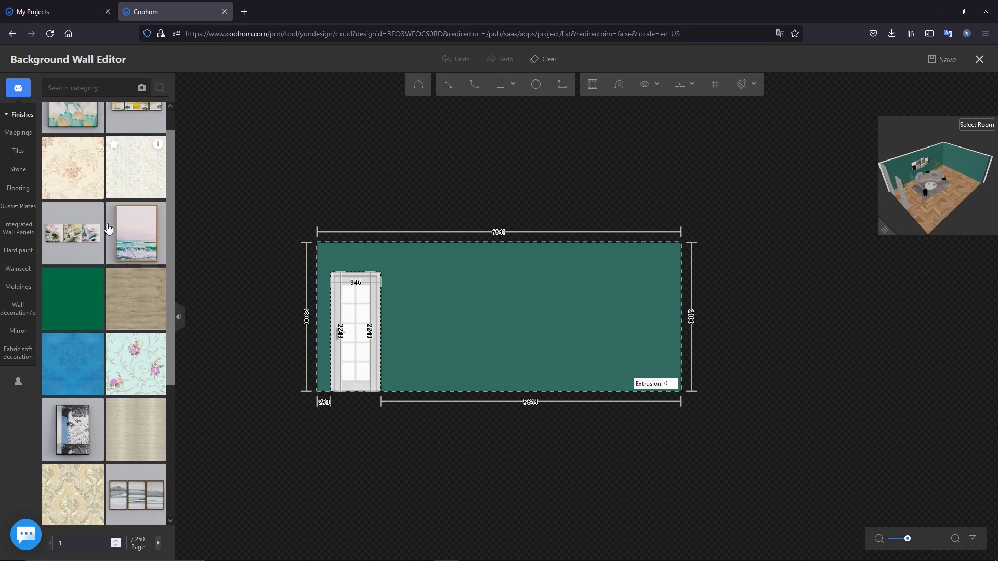
pyautogui.scroll(5, 110, 251)
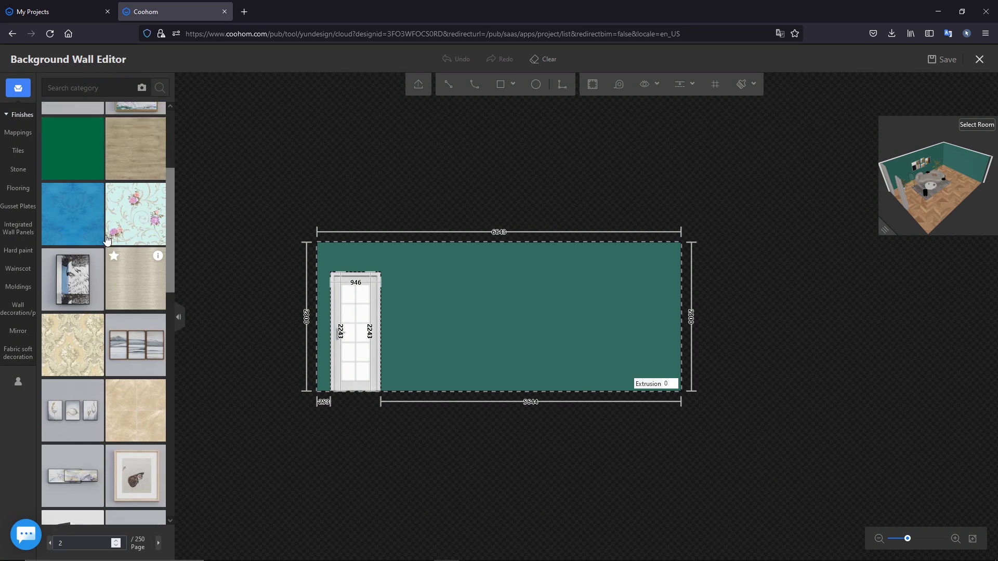
pyautogui.click(18, 382)
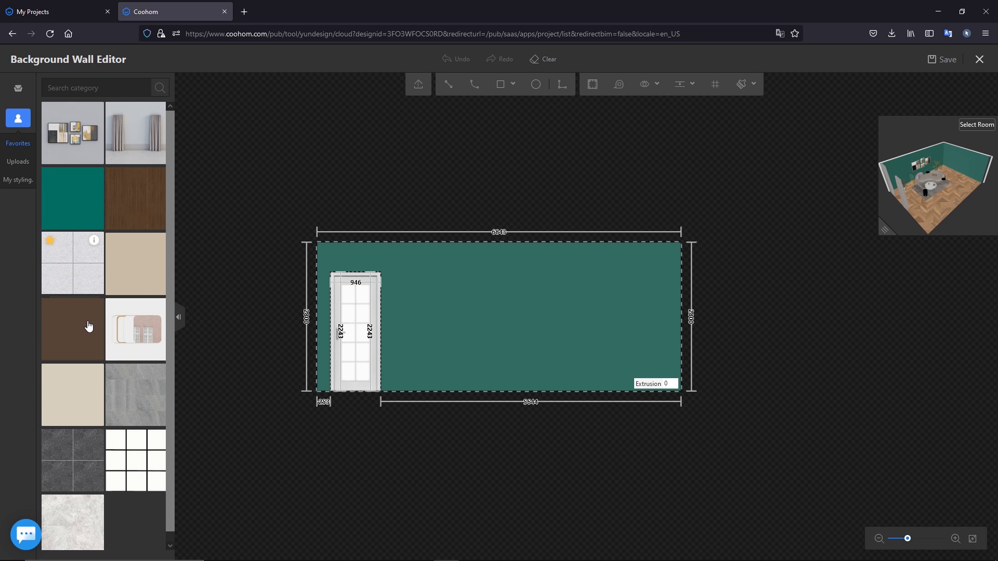
pyautogui.click(22, 95)
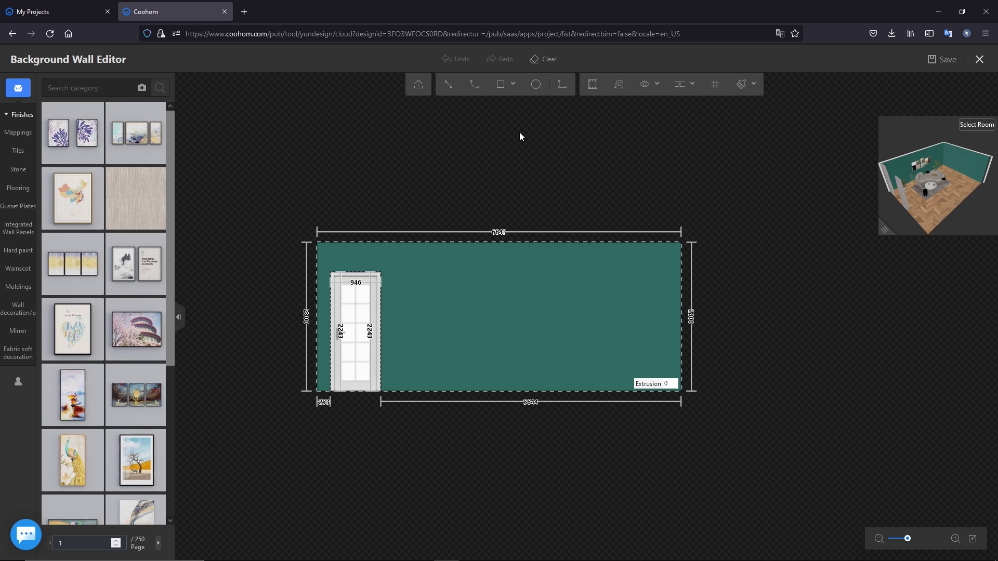
# Draw a rectangle of about 1182 by 1992 on the wall, just beside the door.
pyautogui.click(500, 85)
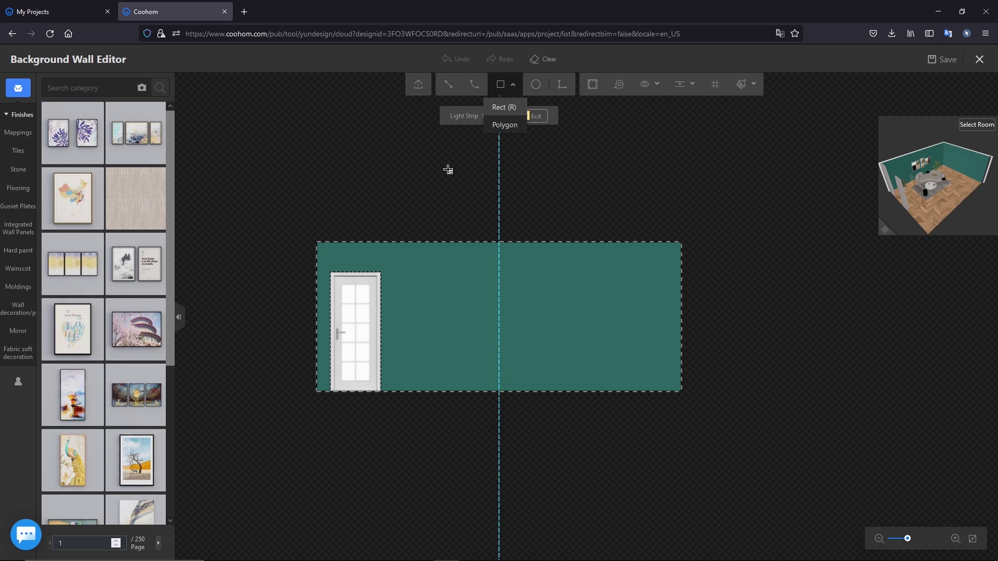
pyautogui.click(403, 276)
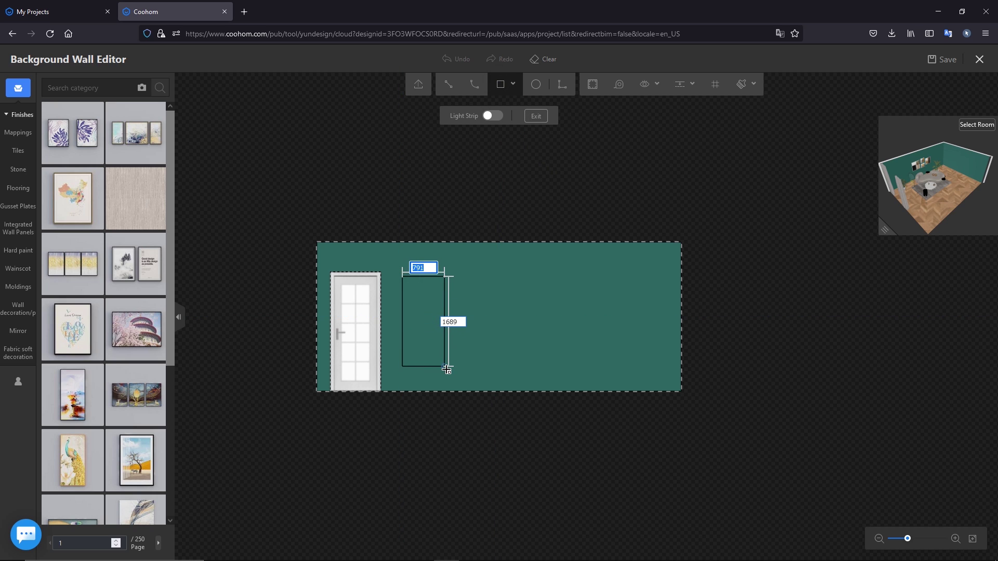
pyautogui.click(465, 382)
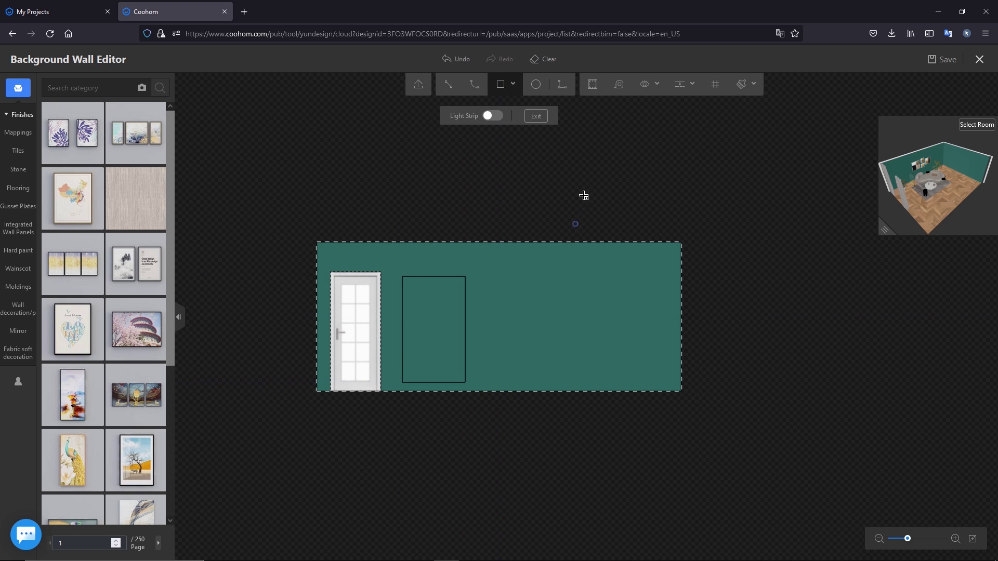
# Offset the rectangle inward three times to make nested frames with gaps of about 107, 146 and 195.
pyautogui.click(589, 91)
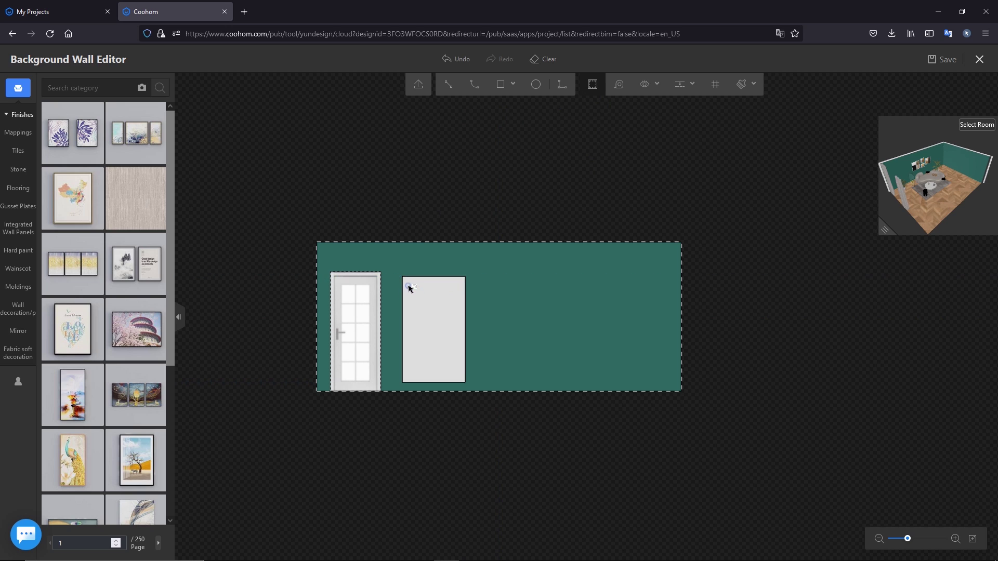
pyautogui.click(409, 285)
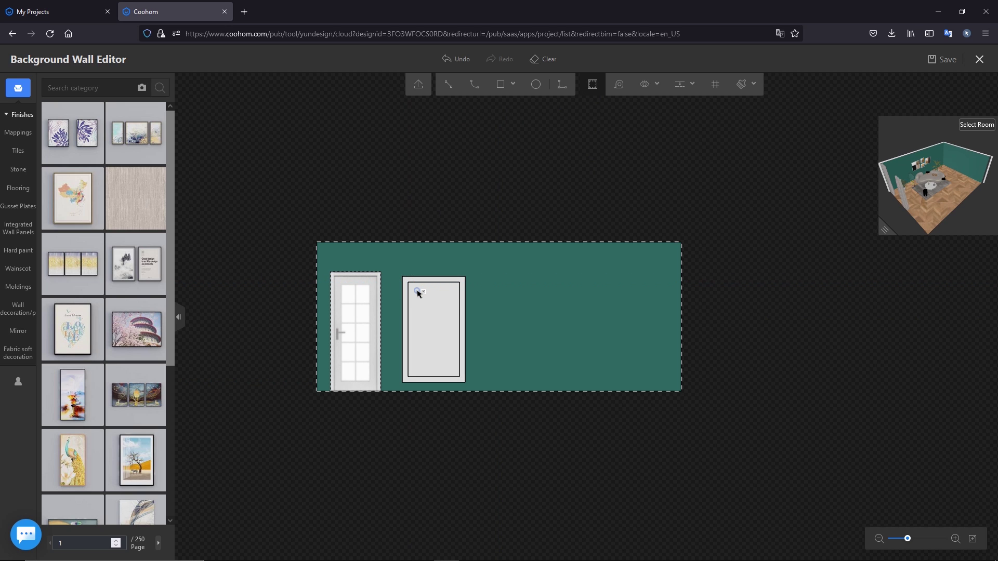
pyautogui.click(416, 290)
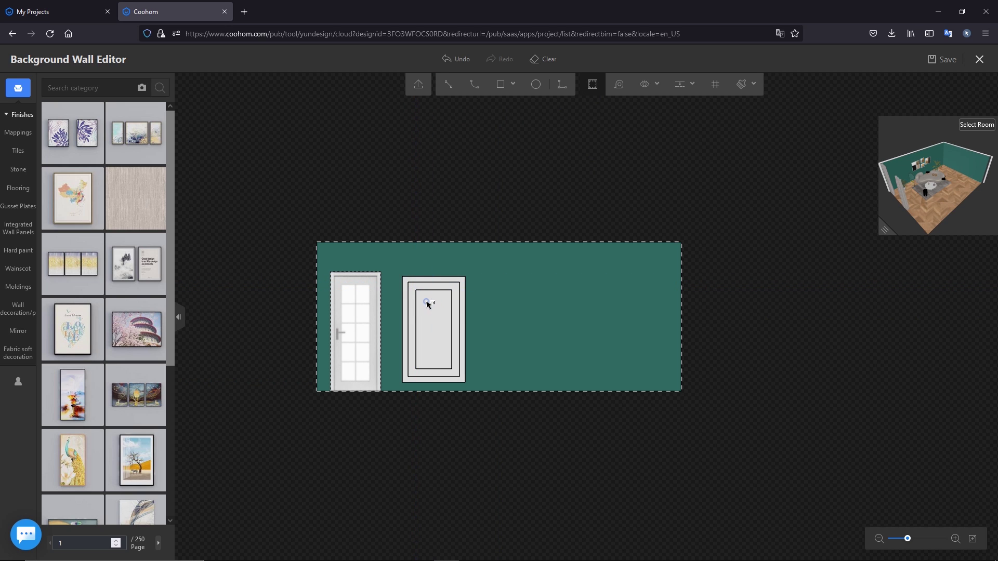
pyautogui.click(426, 301)
pyautogui.click(428, 304)
pyautogui.press('Escape')
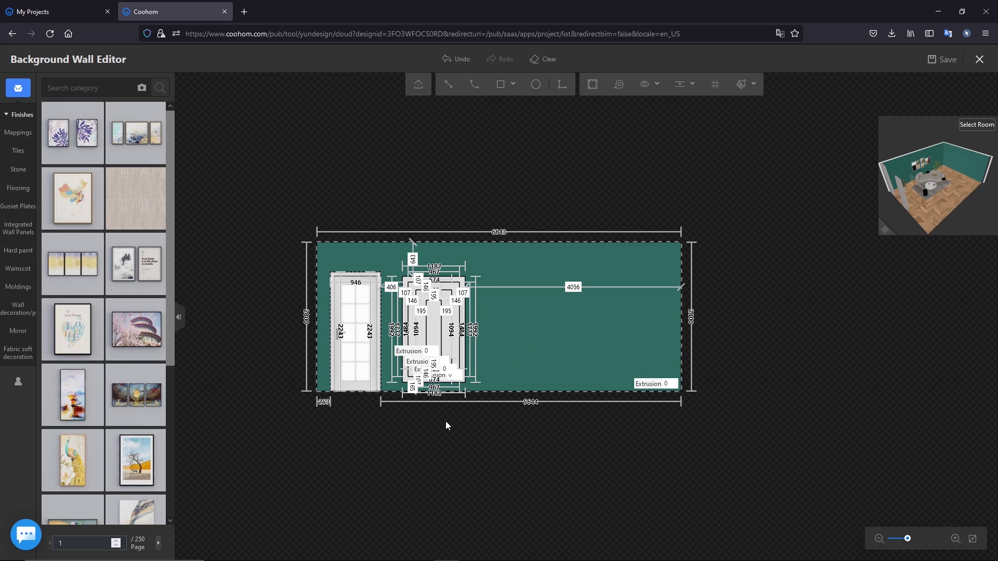
# Copy all four nested rectangles level with the original, on the side away from the door, with a gap of about 148.
pyautogui.scroll(3, 440, 334)
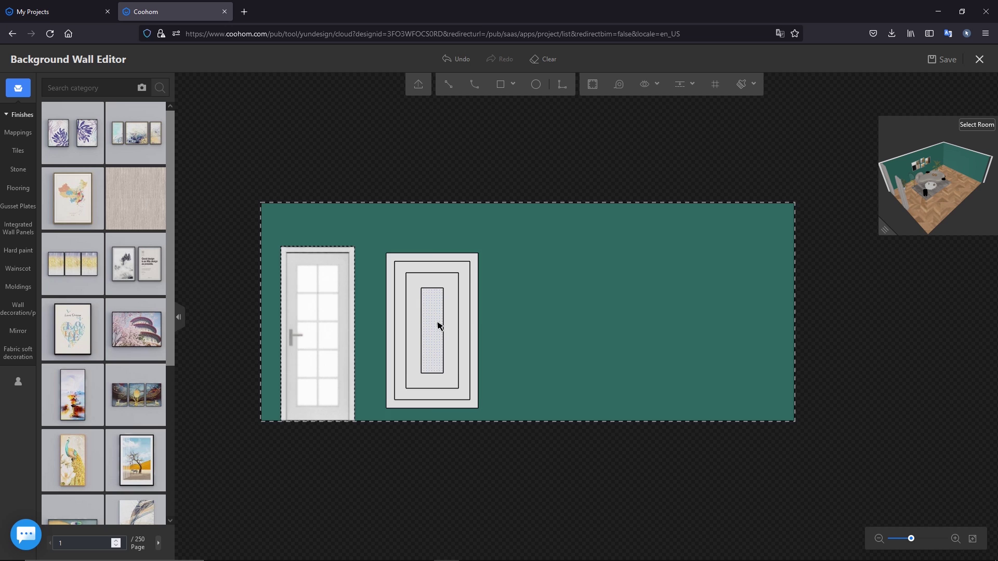
pyautogui.click(452, 265)
pyautogui.keyDown('ctrl'); pyautogui.click(445, 258); pyautogui.keyUp('ctrl')
pyautogui.keyDown('ctrl'); pyautogui.click(439, 270); pyautogui.keyUp('ctrl')
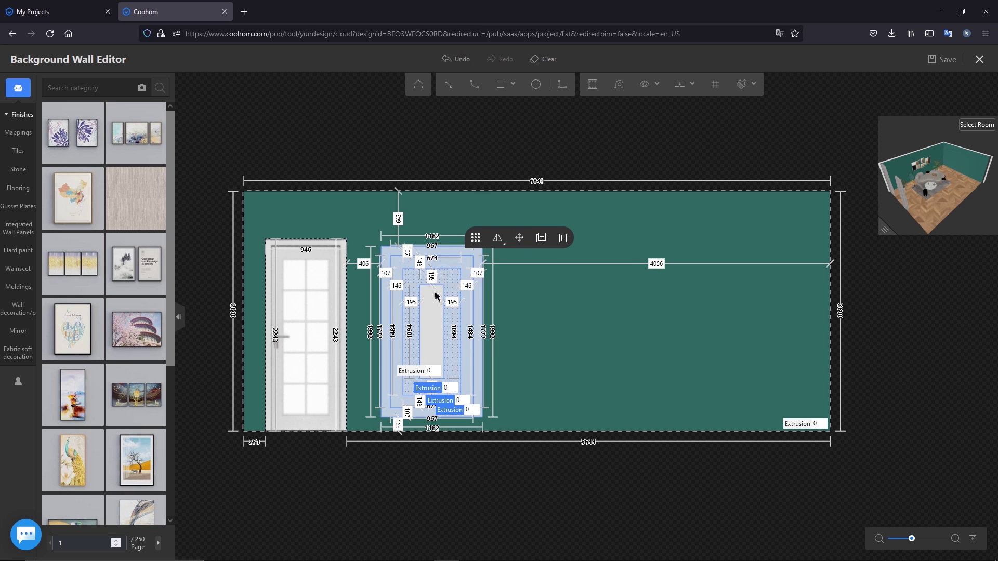
pyautogui.keyDown('ctrl'); pyautogui.click(430, 292); pyautogui.keyUp('ctrl')
pyautogui.click(528, 261)
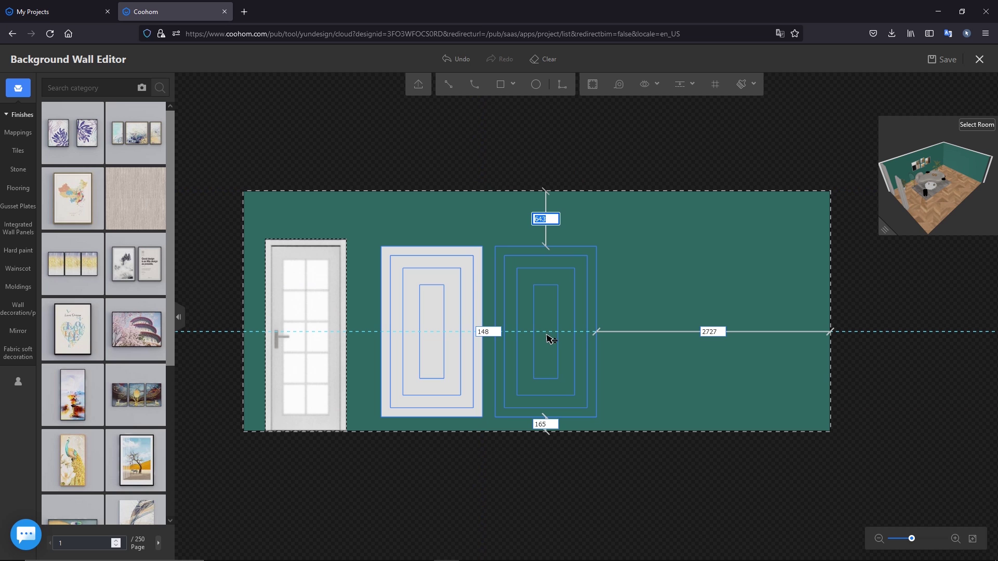
pyautogui.click(550, 338)
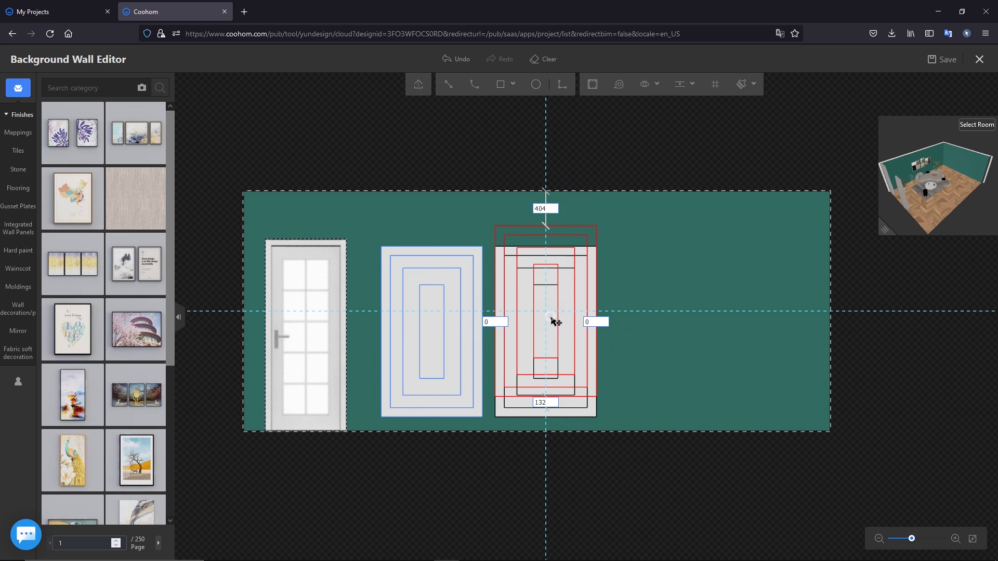
pyautogui.press('Escape')
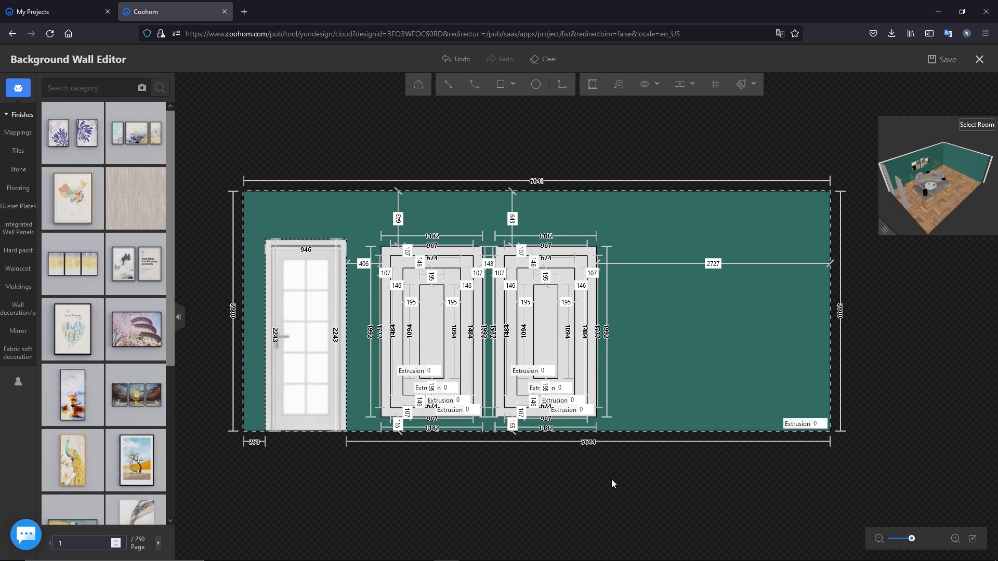
# Resize the 3D room preview and orbit it to inspect the wall with the two panels.
pyautogui.moveTo(884, 229); pyautogui.dragTo(708, 352)
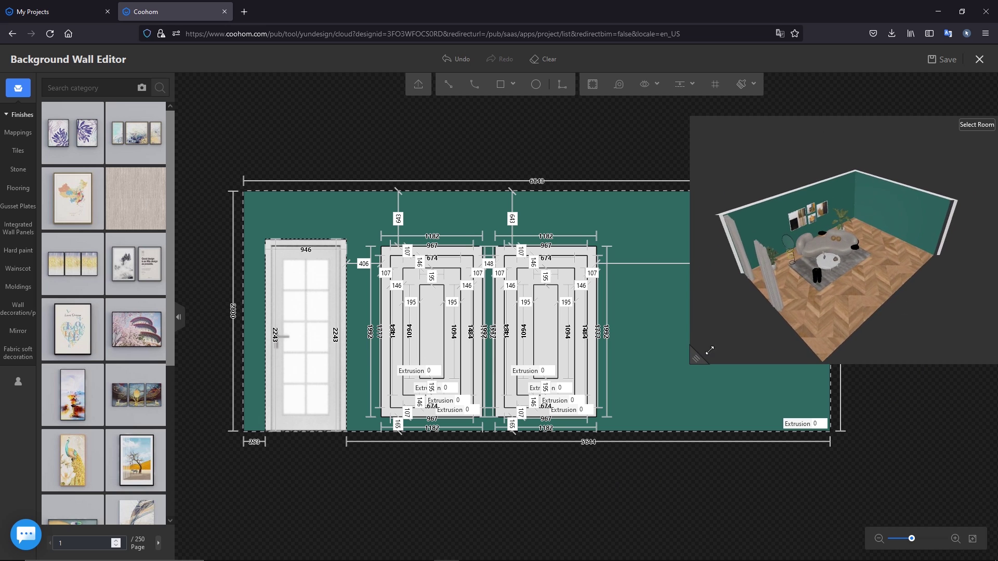
pyautogui.moveTo(734, 310); pyautogui.dragTo(819, 304)
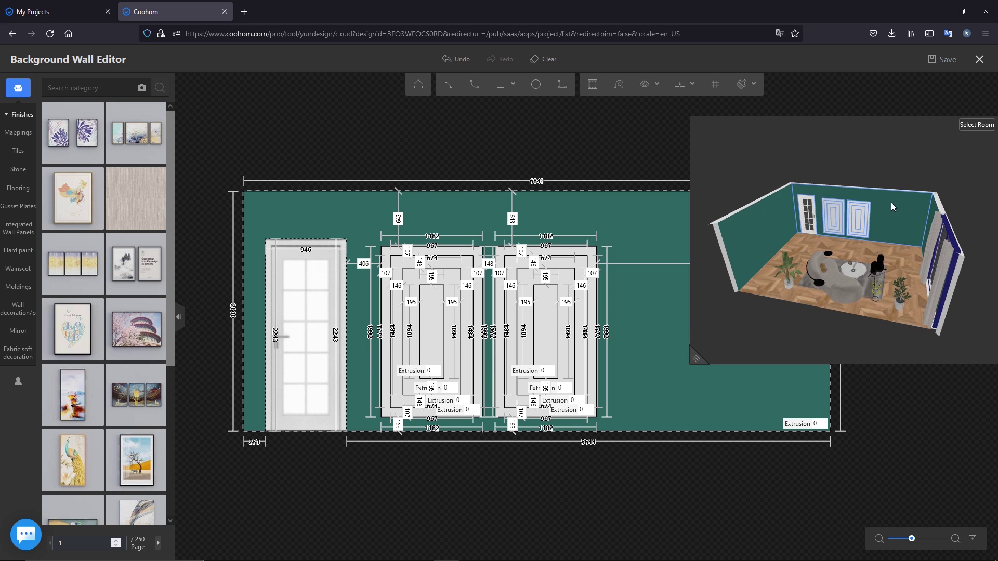
pyautogui.moveTo(691, 359); pyautogui.dragTo(782, 365)
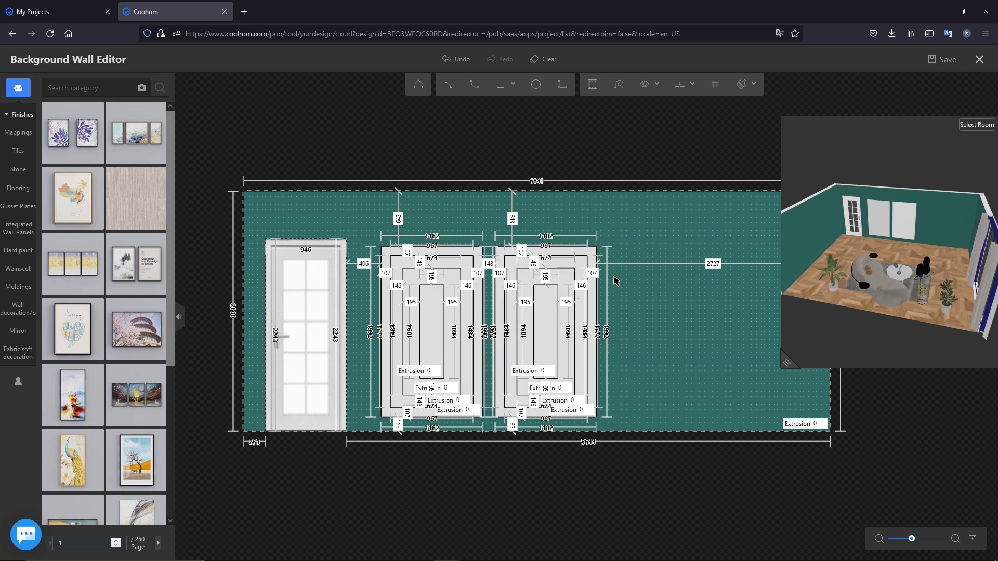
# Round the corners of the copied panel's outermost rectangle with an Outer Fillet of about 237 radius.
pyautogui.click(580, 256)
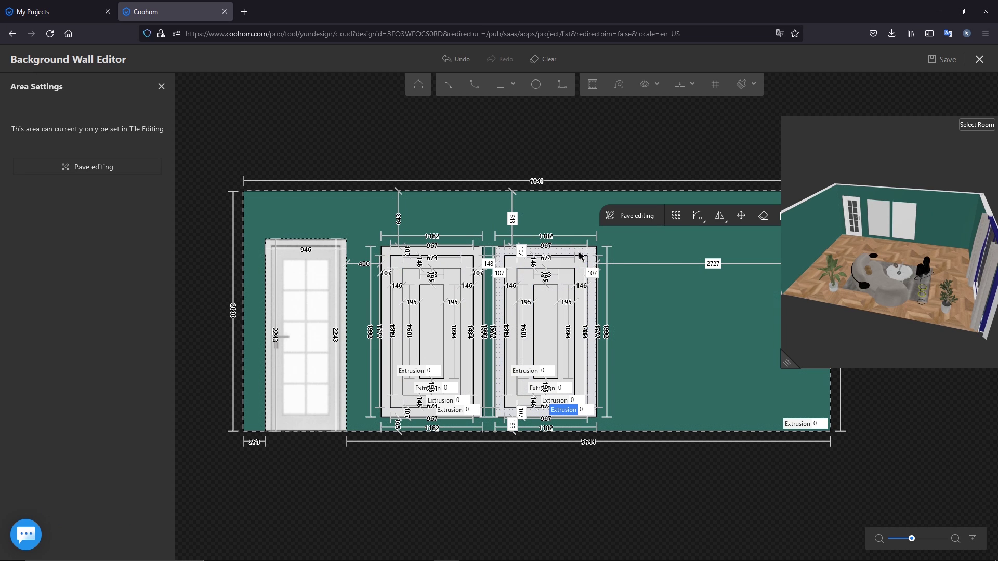
pyautogui.click(697, 215)
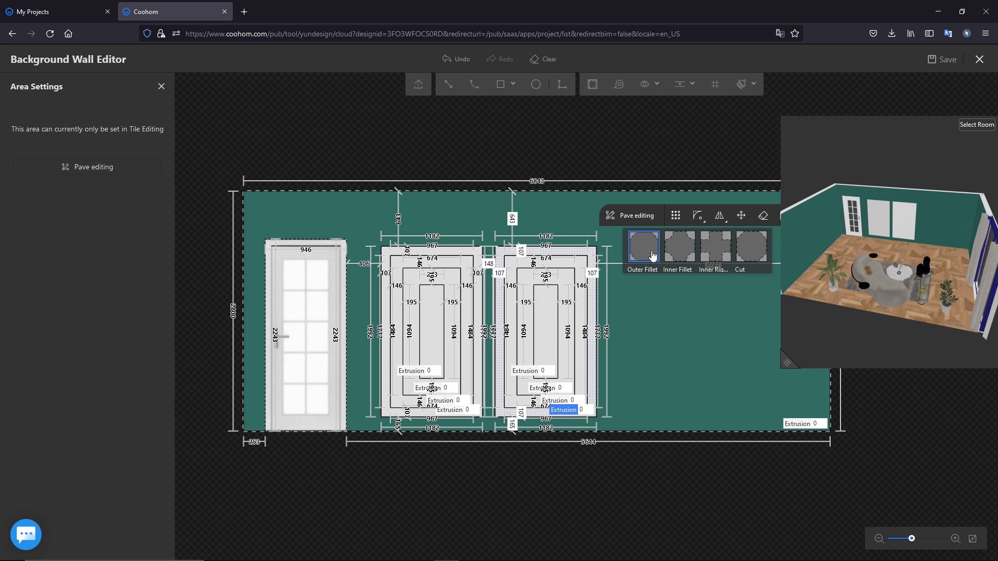
pyautogui.click(650, 249)
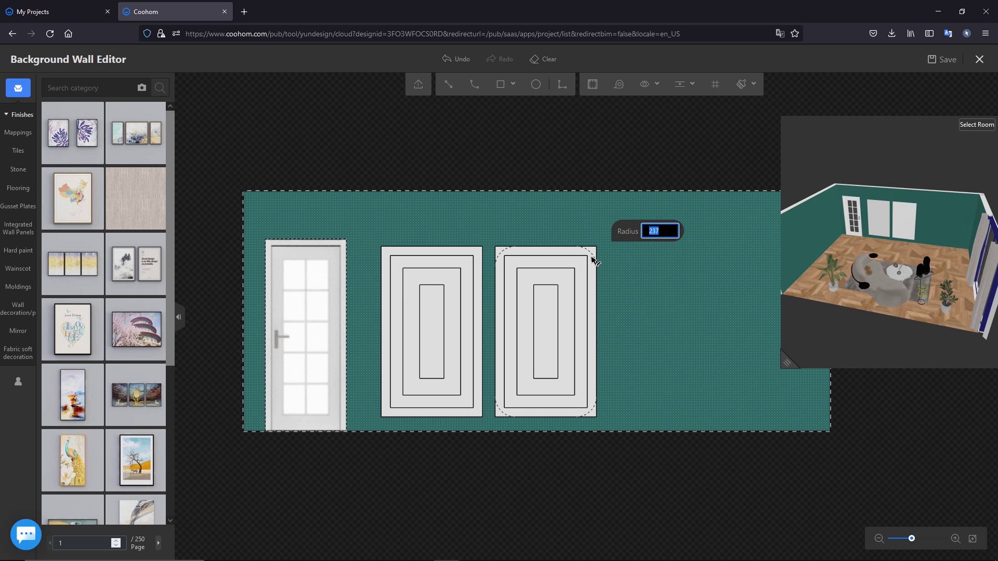
pyautogui.click(586, 274)
# Apply an Inner Fillet to the corners of the copied panel's second rectangle from the outside.
pyautogui.click(569, 267)
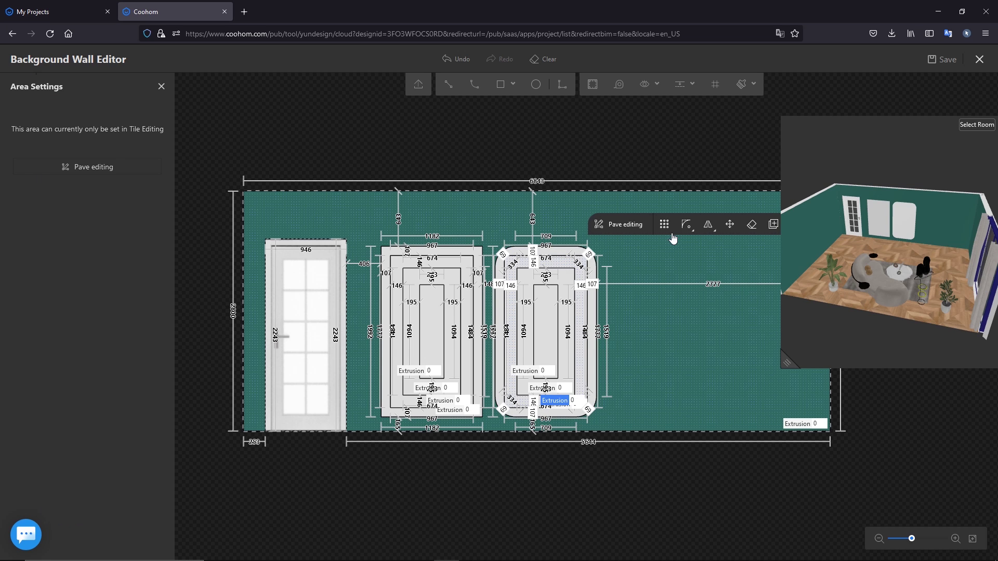
pyautogui.click(686, 224)
pyautogui.click(662, 259)
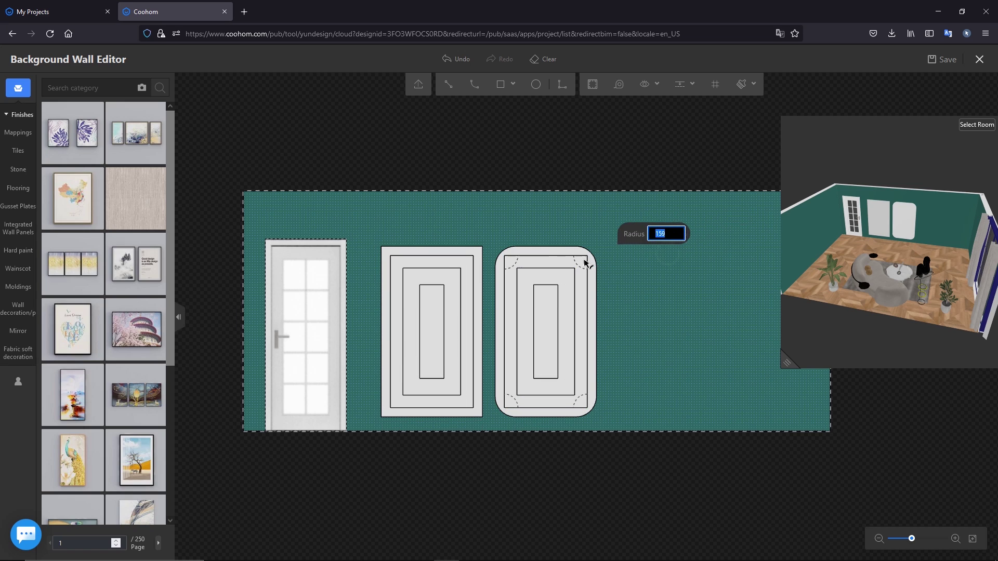
pyautogui.click(571, 272)
# Notch the corners of the copied panel's third rectangle inward with the inner right-angle corner style.
pyautogui.click(568, 284)
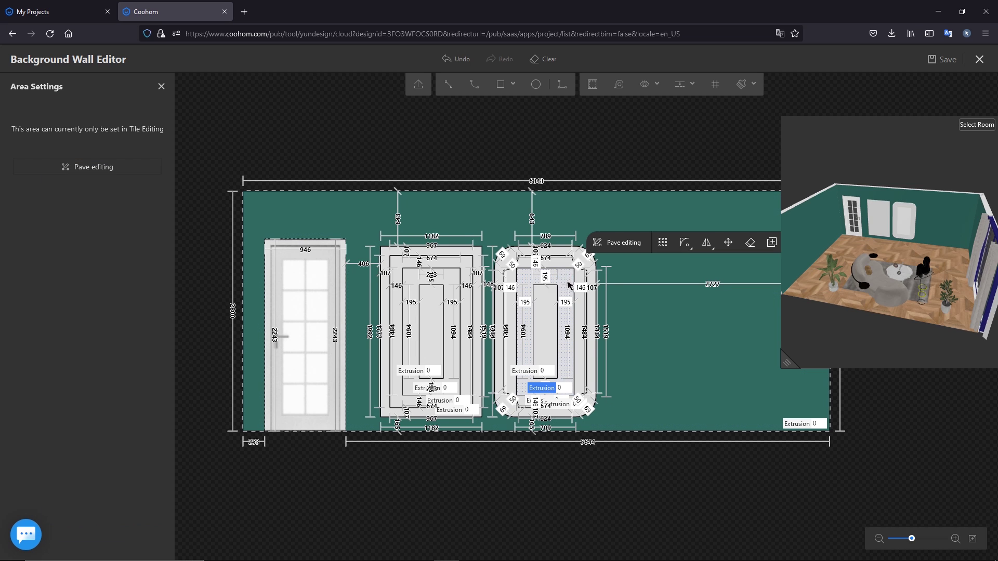
pyautogui.click(685, 243)
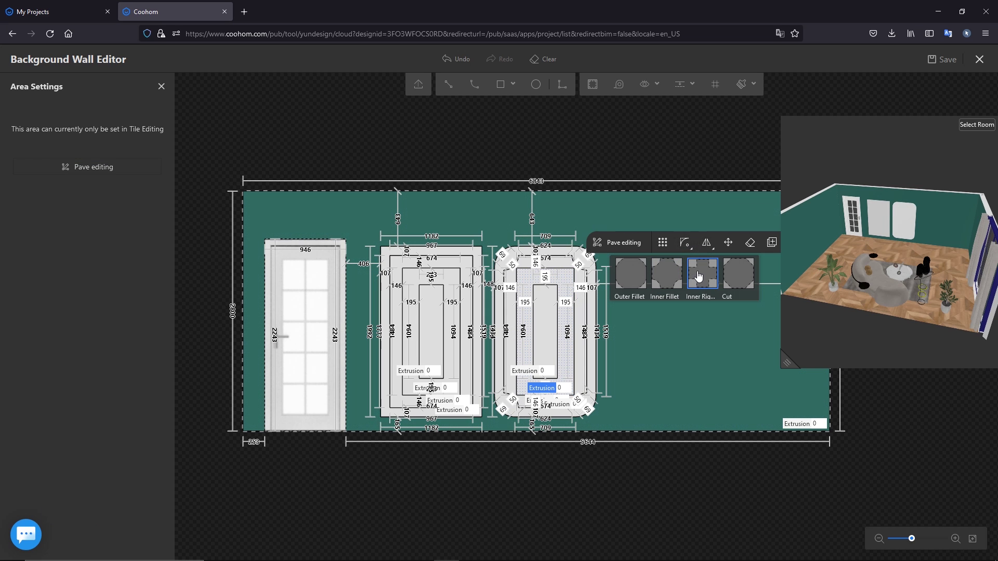
pyautogui.click(701, 275)
pyautogui.click(557, 294)
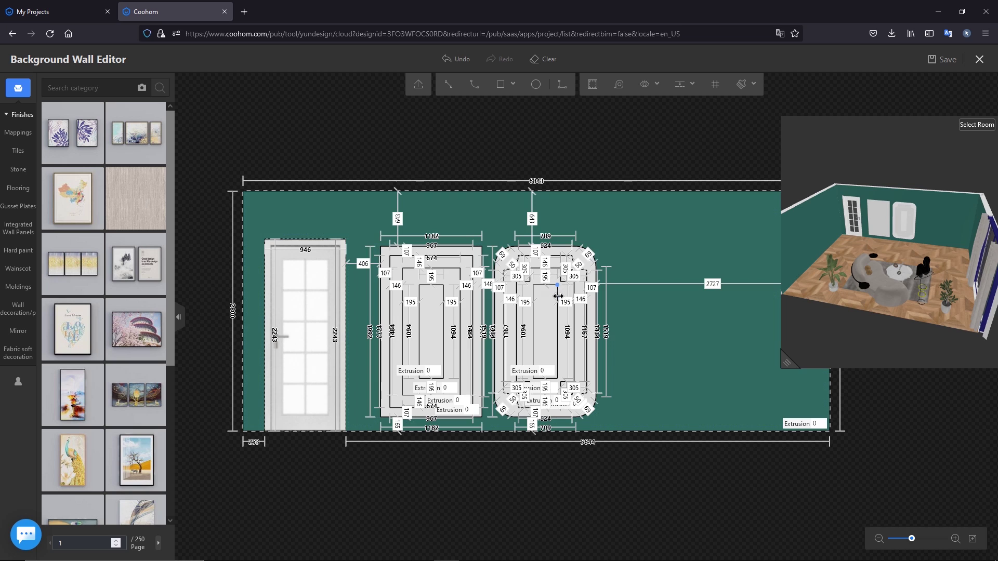
# Bevel the corners of the copied panel's innermost rectangle with the Cut corner style.
pyautogui.click(552, 312)
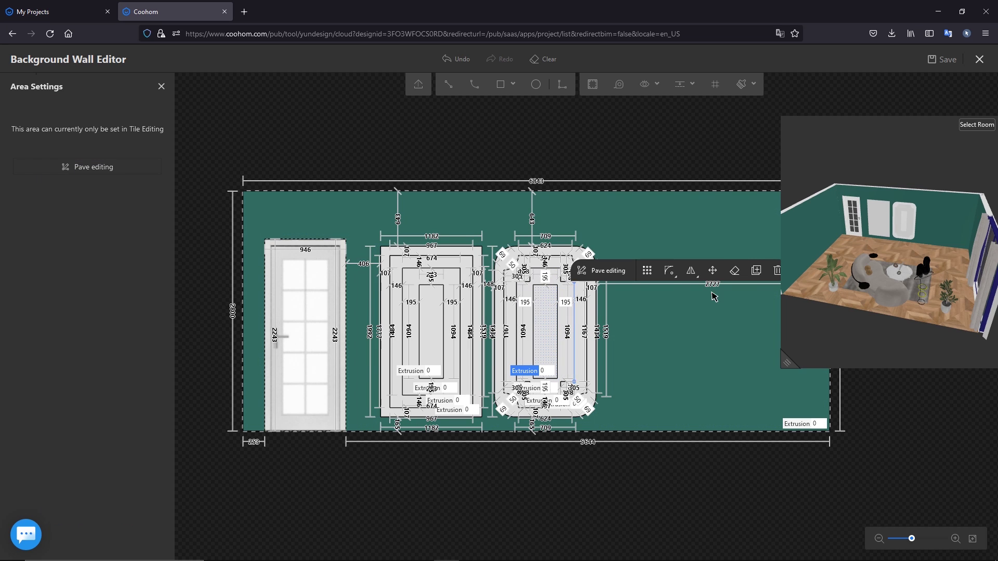
pyautogui.click(669, 270)
pyautogui.click(708, 296)
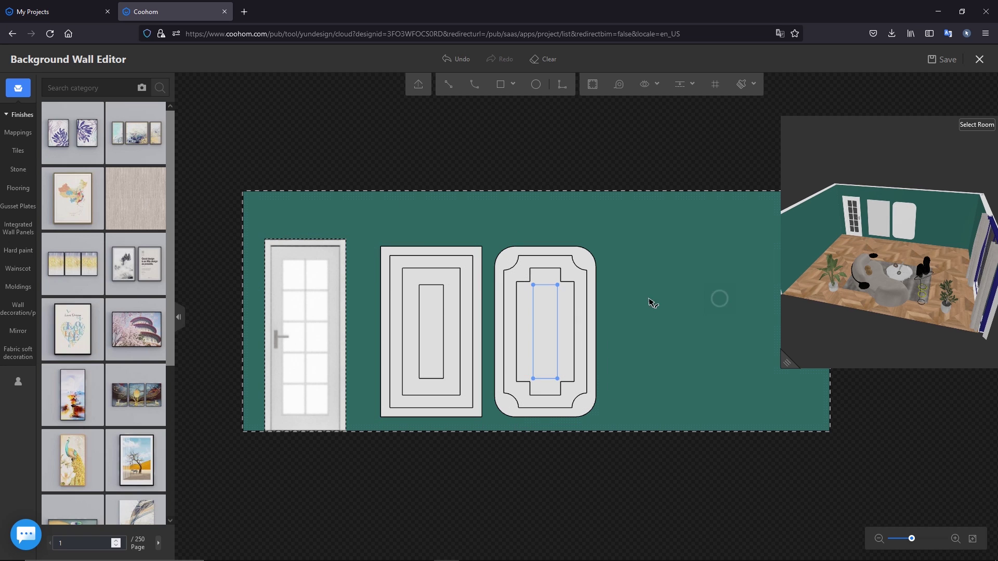
pyautogui.click(554, 283)
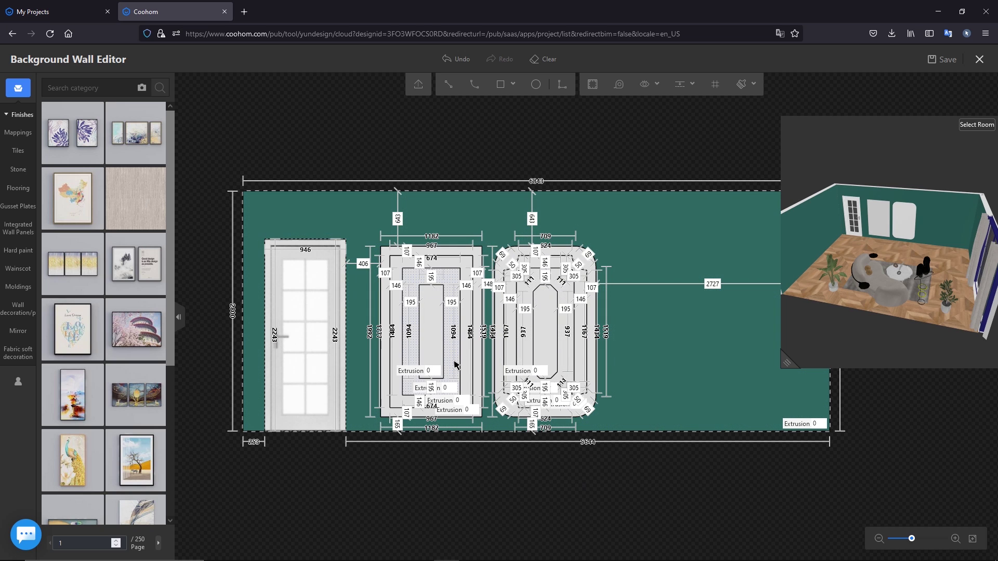
# Set the extrusion of the original panel's third frame from the outside to 50 and inspect it in the 3D preview.
pyautogui.click(458, 377)
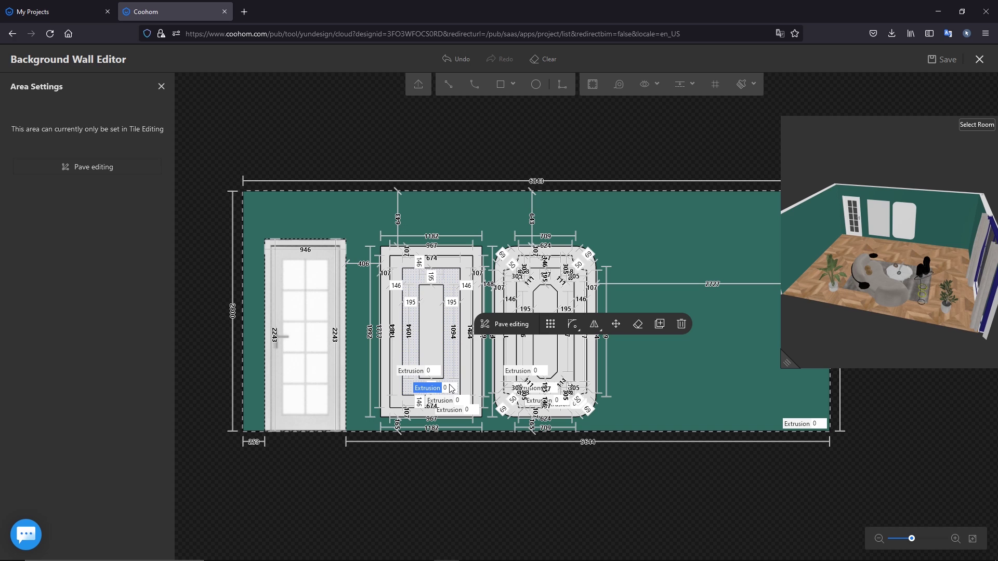
pyautogui.click(449, 388)
pyautogui.press('Return')
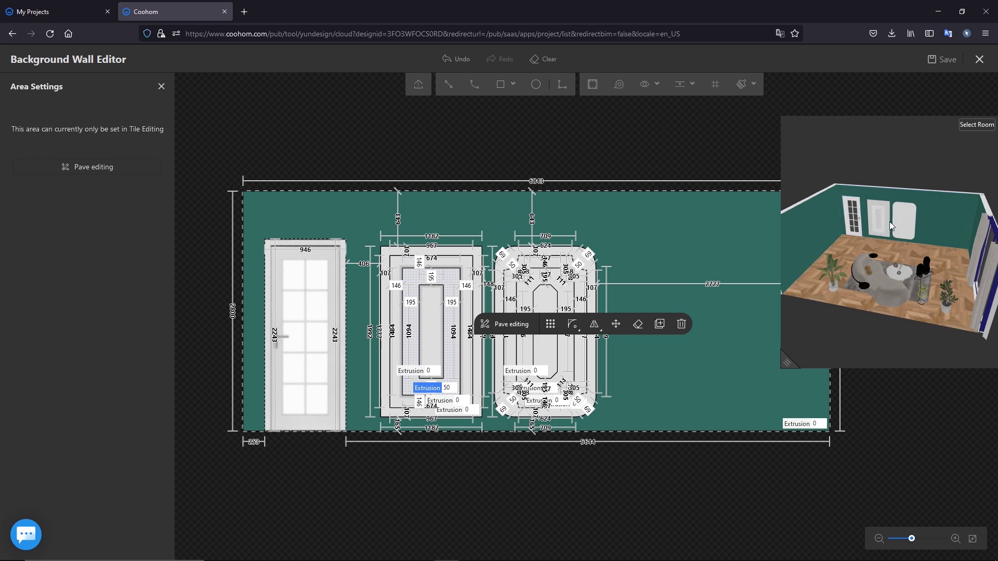
pyautogui.scroll(5, 900, 213)
pyautogui.moveTo(902, 250); pyautogui.dragTo(952, 226)
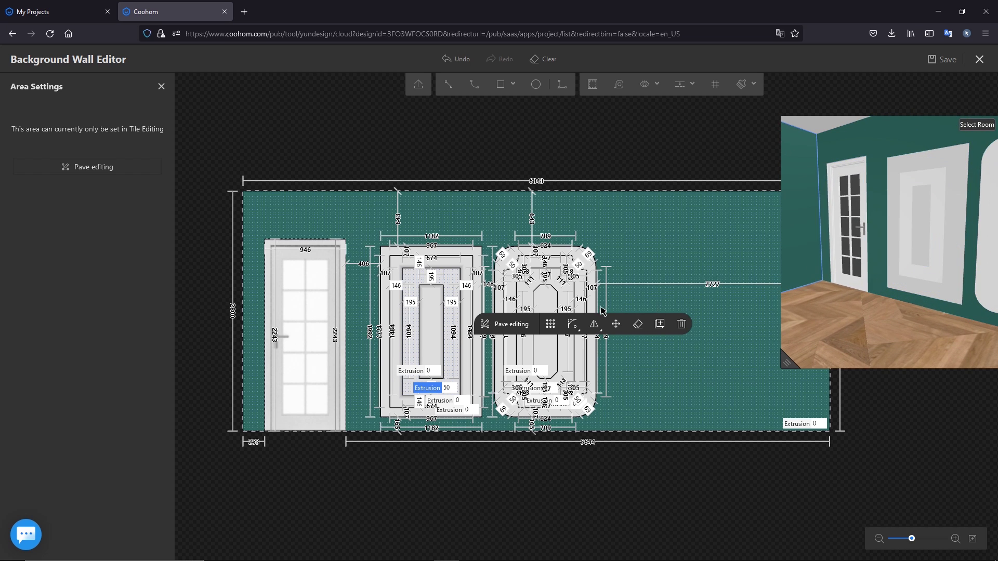
# Set the extrusion of the copied panel's second frame from the outside to 30.
pyautogui.click(556, 263)
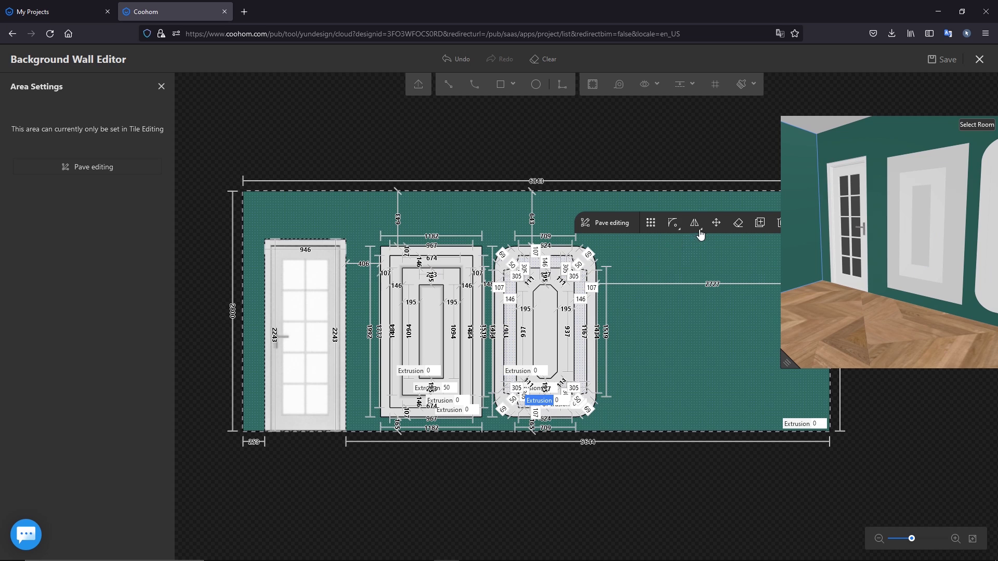
pyautogui.click(559, 400)
pyautogui.press('Return')
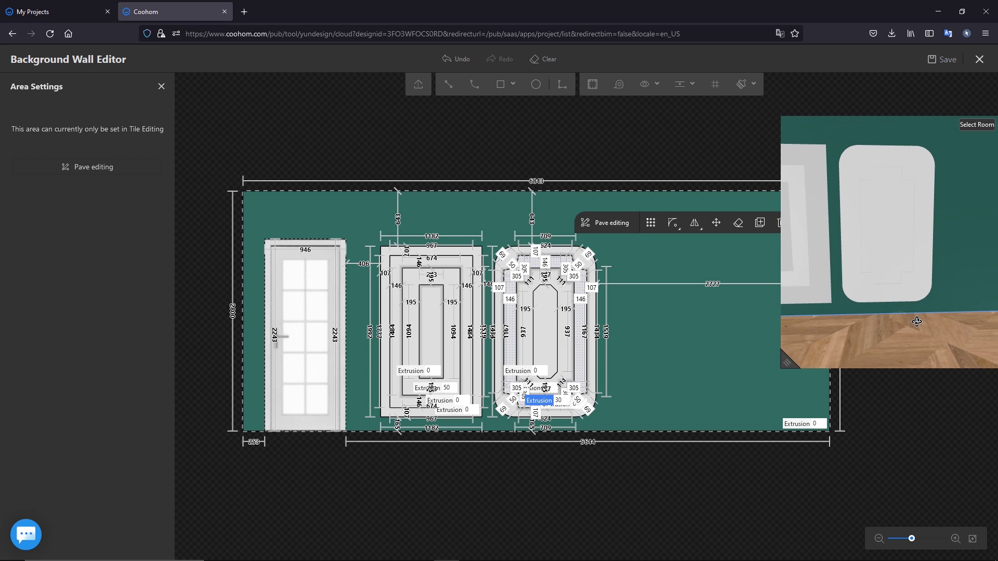
# Set the extrusion of the copied panel's second frame from the outside to 100 and inspect it in the 3D preview.
pyautogui.click(559, 401)
pyautogui.press('Return')
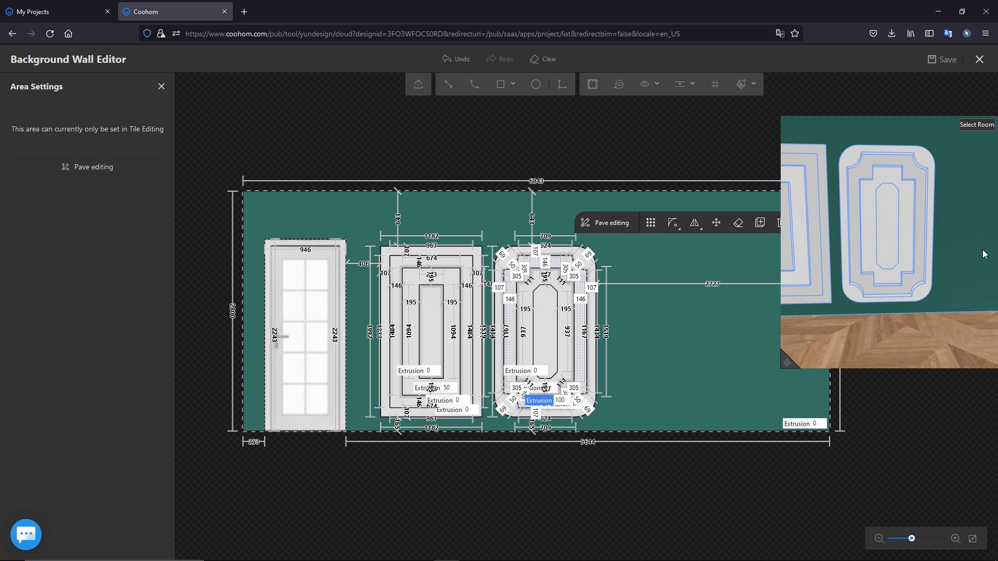
pyautogui.moveTo(985, 255); pyautogui.dragTo(906, 270)
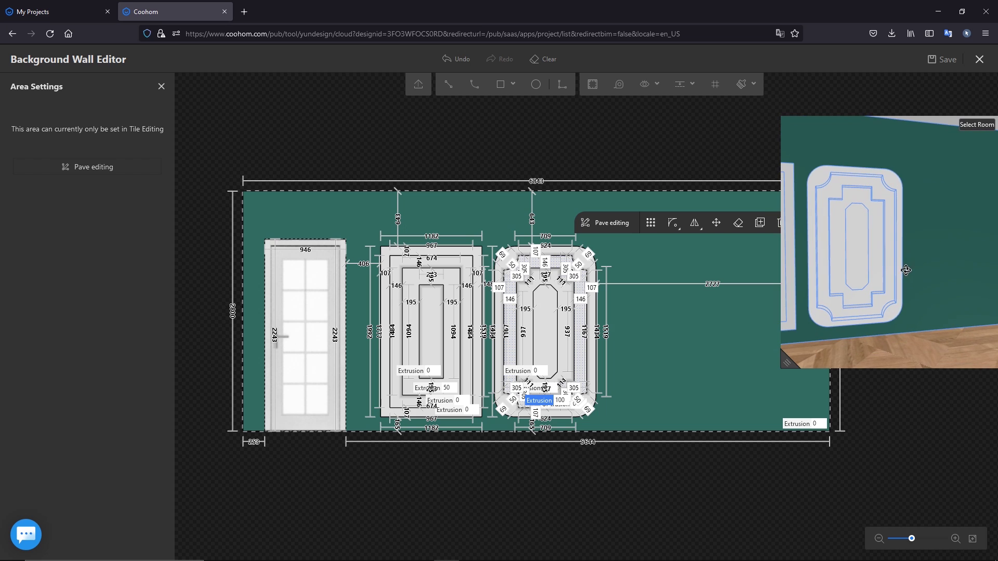
# Set the extrusion of the copied panel's innermost octagon to 50 and inspect both panels in the 3D preview.
pyautogui.click(553, 321)
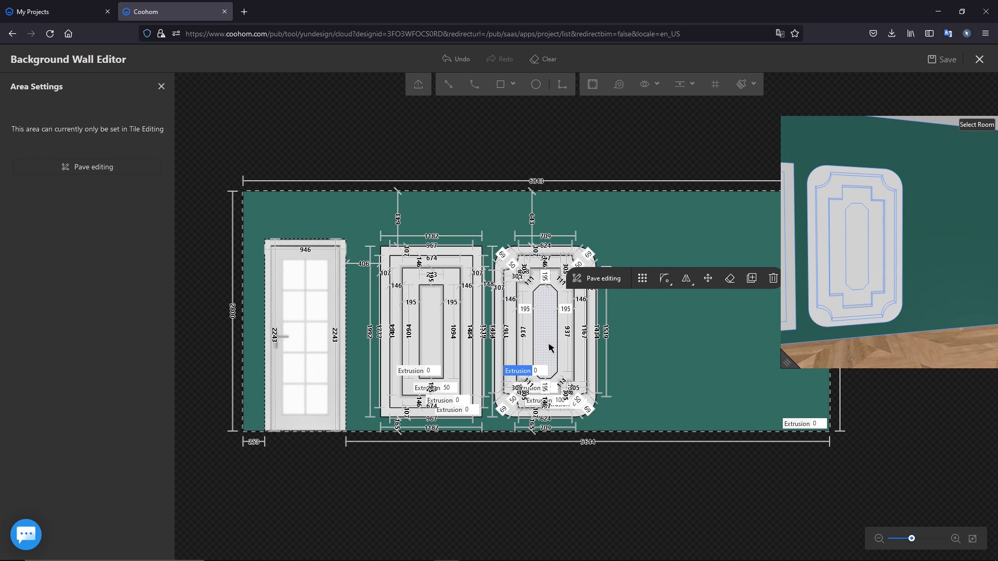
pyautogui.moveTo(545, 345); pyautogui.dragTo(552, 354)
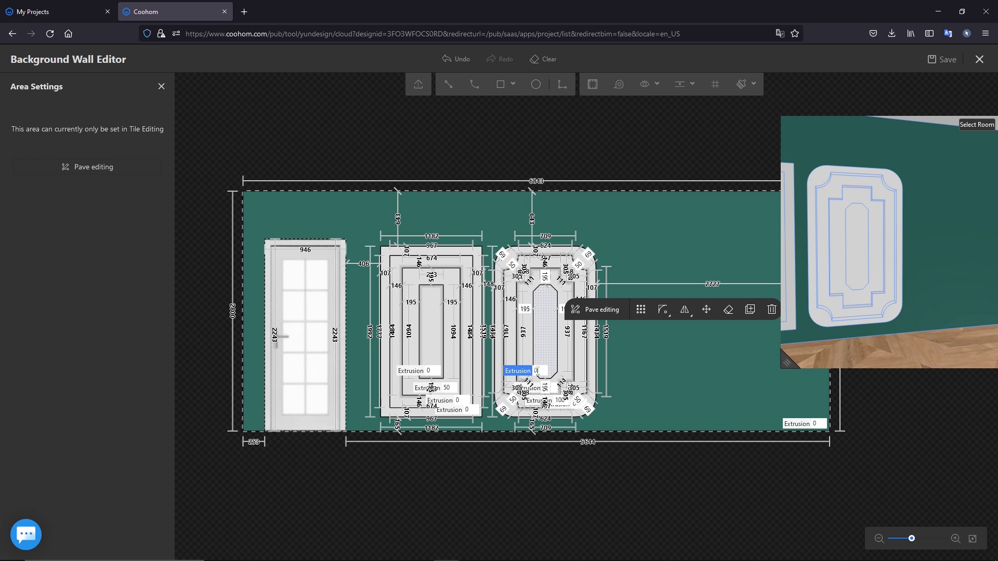
pyautogui.click(538, 371)
pyautogui.press('Return')
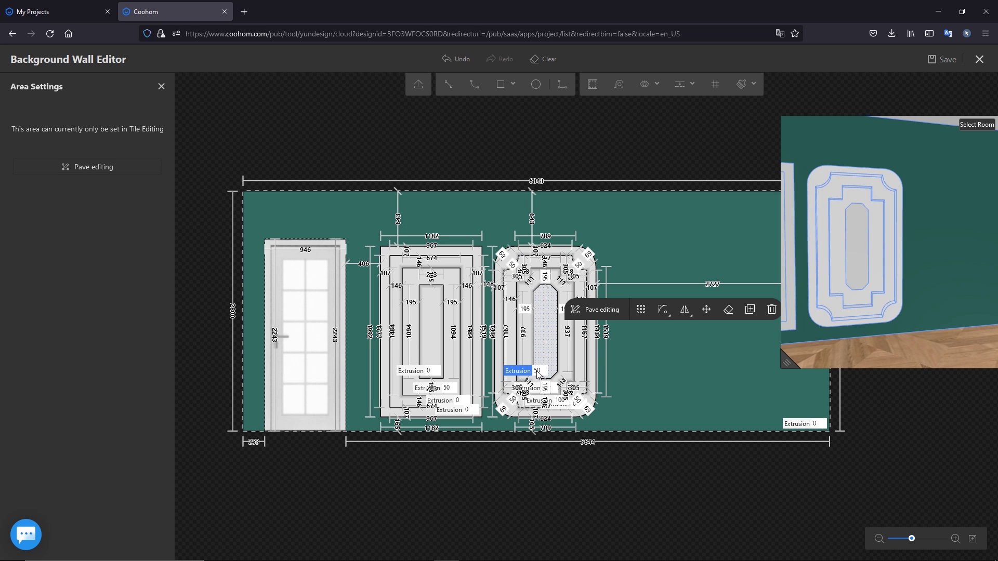
pyautogui.moveTo(941, 312)
pyautogui.mouseDown()
pyautogui.moveTo(956, 312)
pyautogui.moveTo(926, 310)
pyautogui.mouseUp()
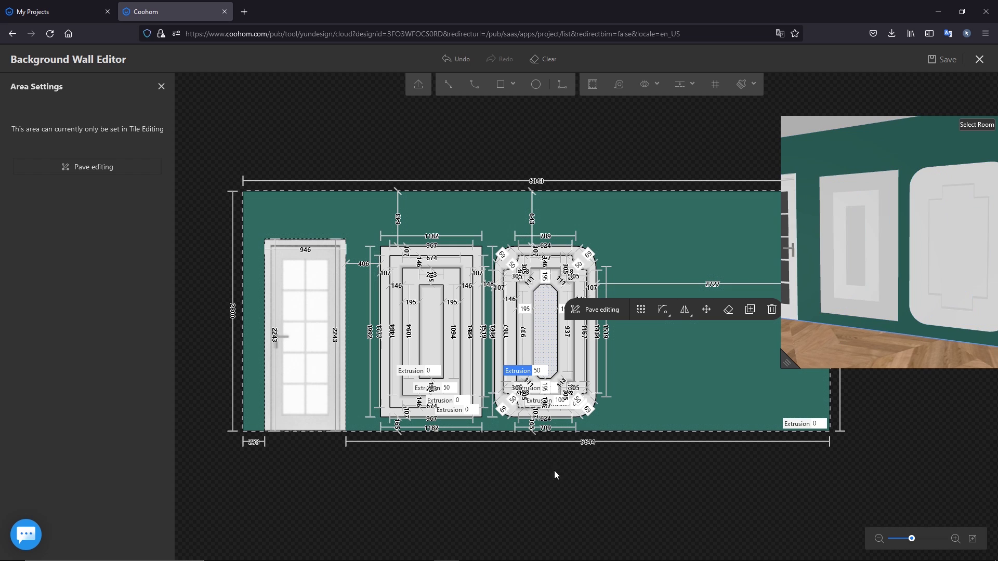
# Apply a white stepped molding from the Corner Moldings category to the original panel's outermost frame and enlarge the 3D preview.
pyautogui.click(561, 492)
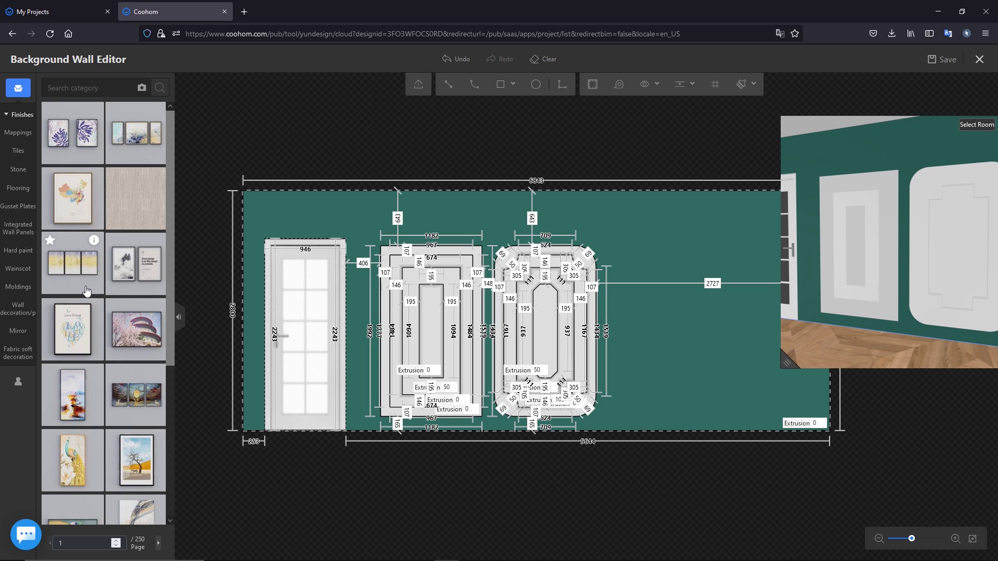
pyautogui.click(13, 286)
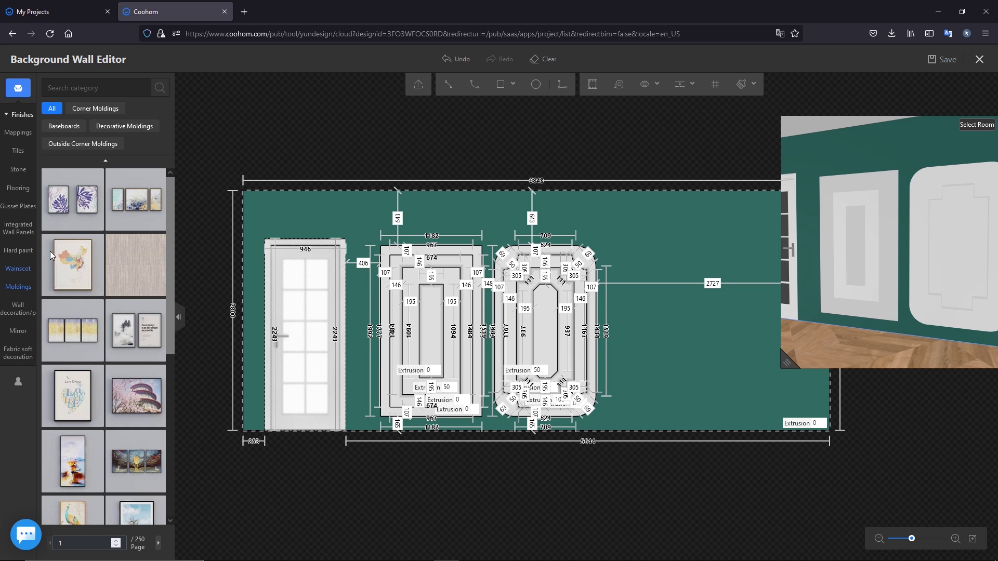
pyautogui.click(95, 109)
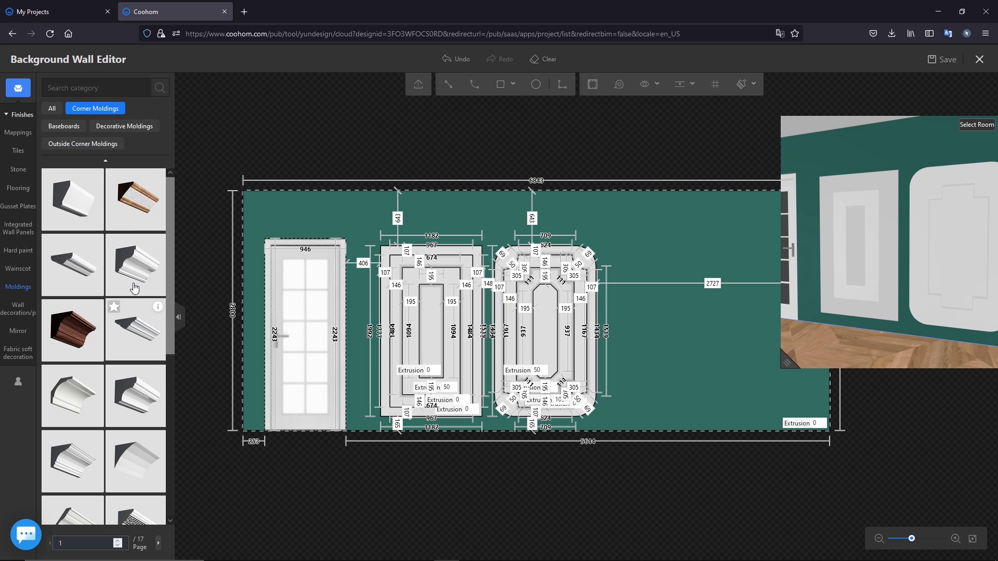
pyautogui.click(134, 255)
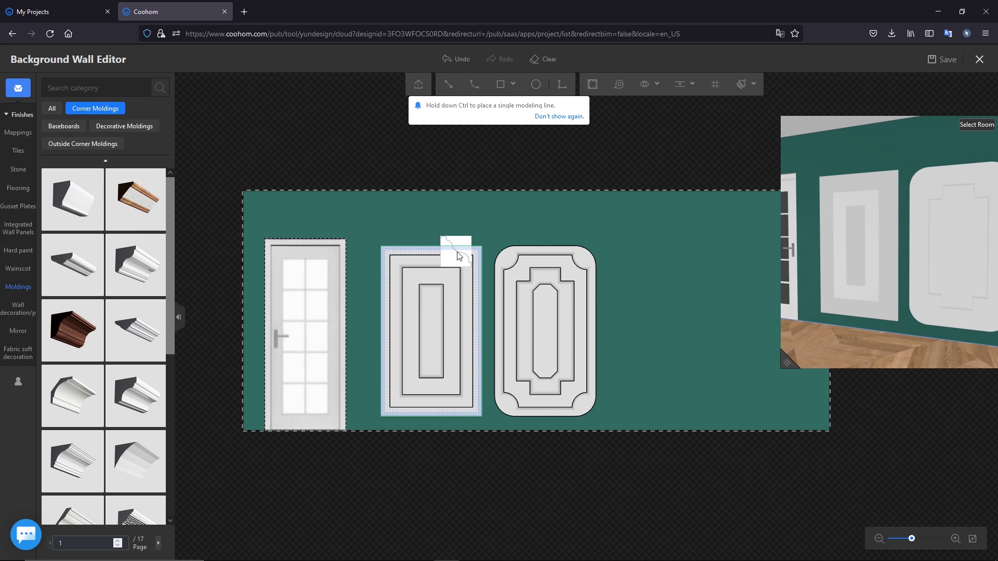
pyautogui.click(460, 255)
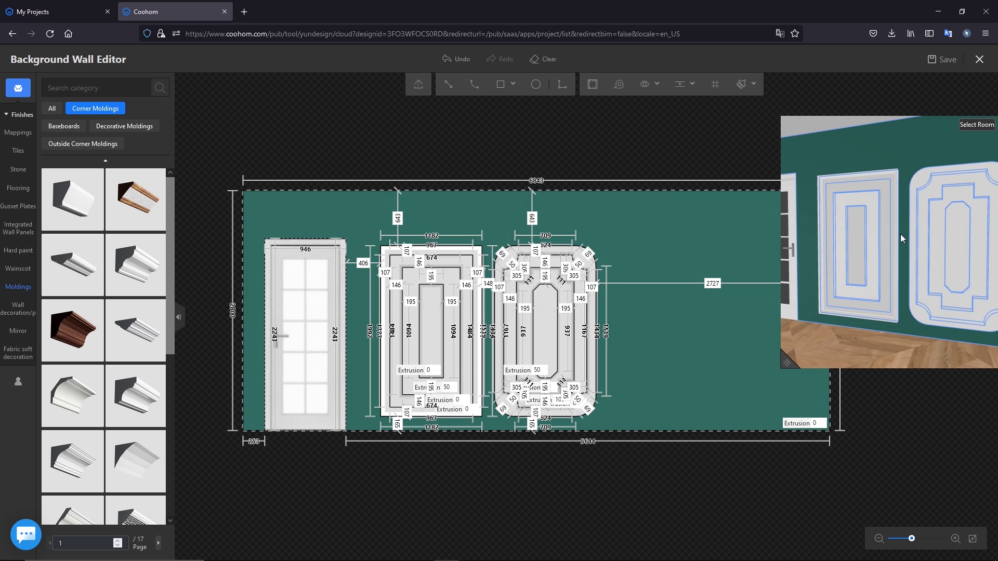
pyautogui.moveTo(787, 362); pyautogui.dragTo(730, 432)
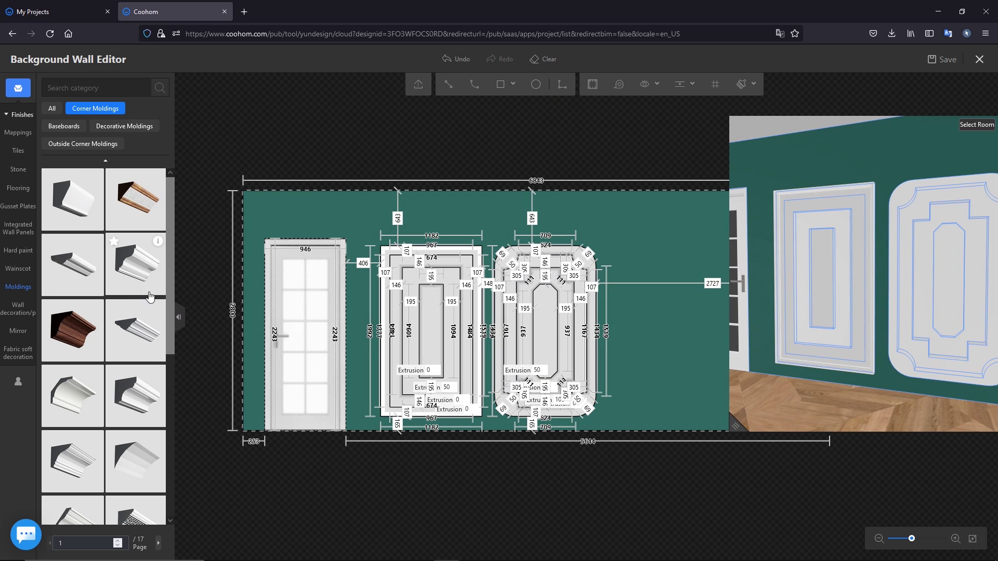
# Apply the same white stepped corner molding to the copied panel's second frame from the outside.
pyautogui.click(134, 269)
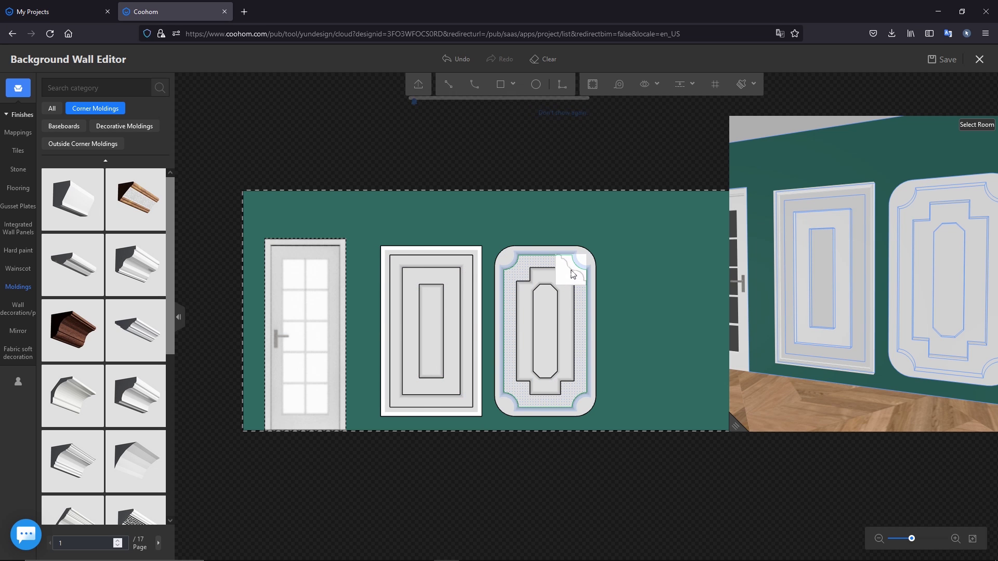
pyautogui.click(574, 270)
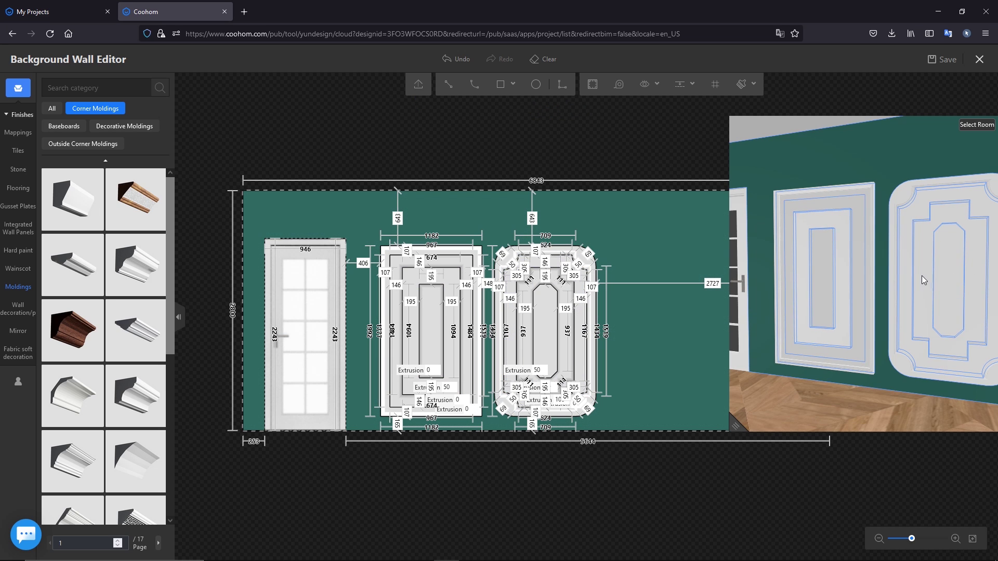
pyautogui.moveTo(924, 281)
pyautogui.mouseDown()
pyautogui.moveTo(945, 276)
pyautogui.moveTo(936, 280)
pyautogui.mouseUp()
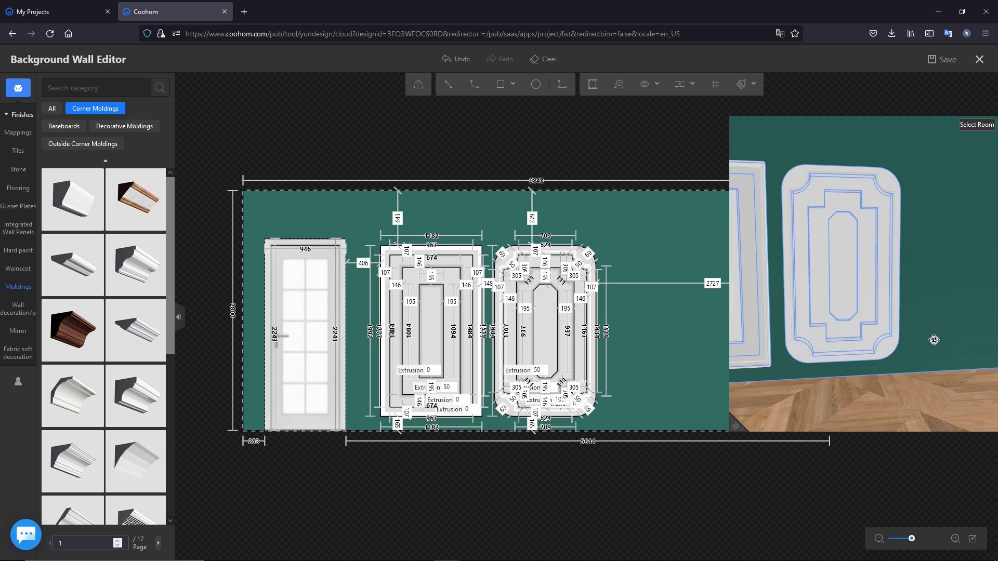
# Fit a different white corner molding around the copied panel's innermost octagon and inspect it in the 3D preview.
pyautogui.click(123, 395)
pyautogui.click(547, 328)
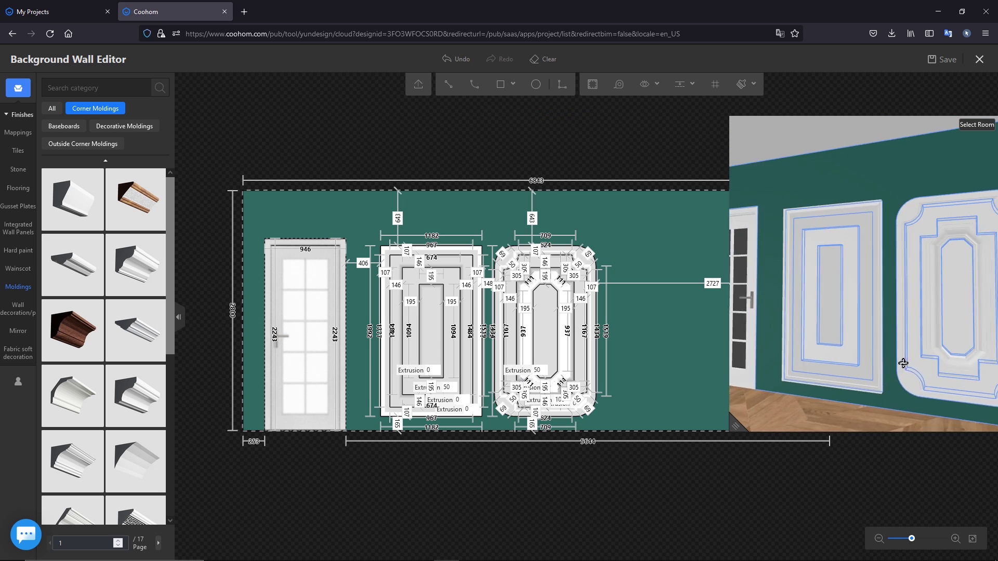
pyautogui.moveTo(908, 367); pyautogui.dragTo(898, 363)
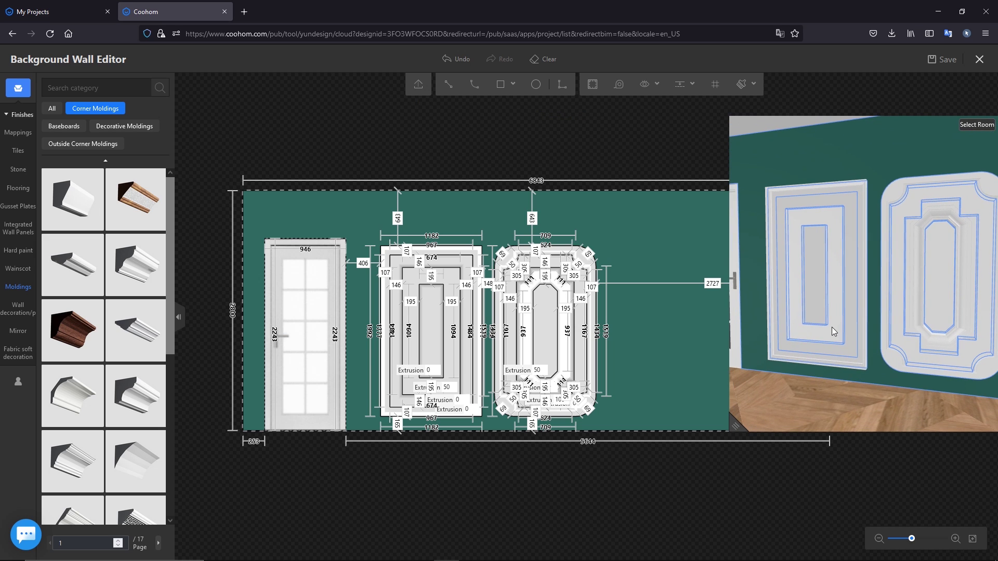
pyautogui.moveTo(815, 396)
pyautogui.mouseDown()
pyautogui.moveTo(809, 387)
pyautogui.moveTo(818, 385)
pyautogui.mouseUp()
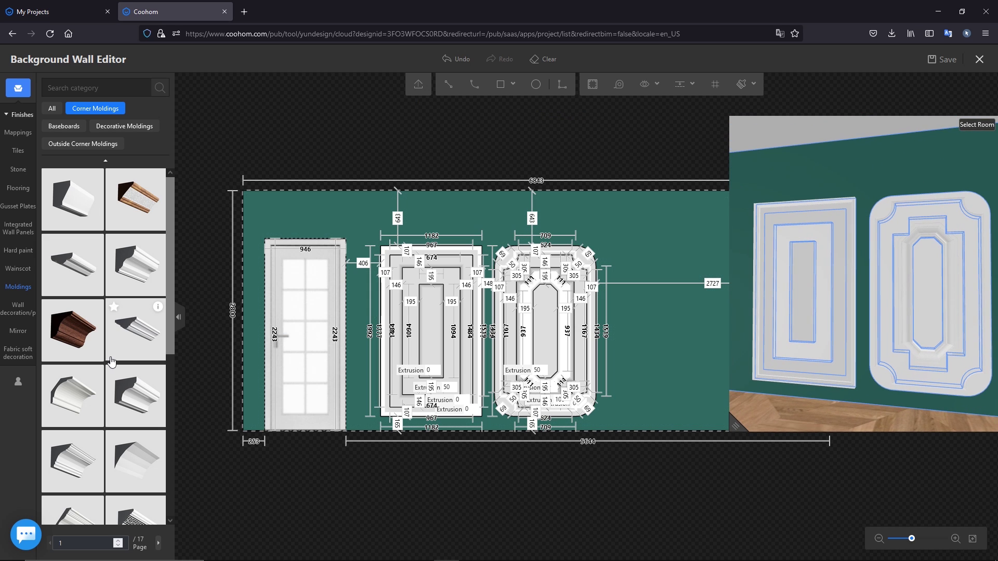
# Fit the white stepped corner molding around the original panel's innermost rectangle and inspect the result in the 3D preview.
pyautogui.click(128, 261)
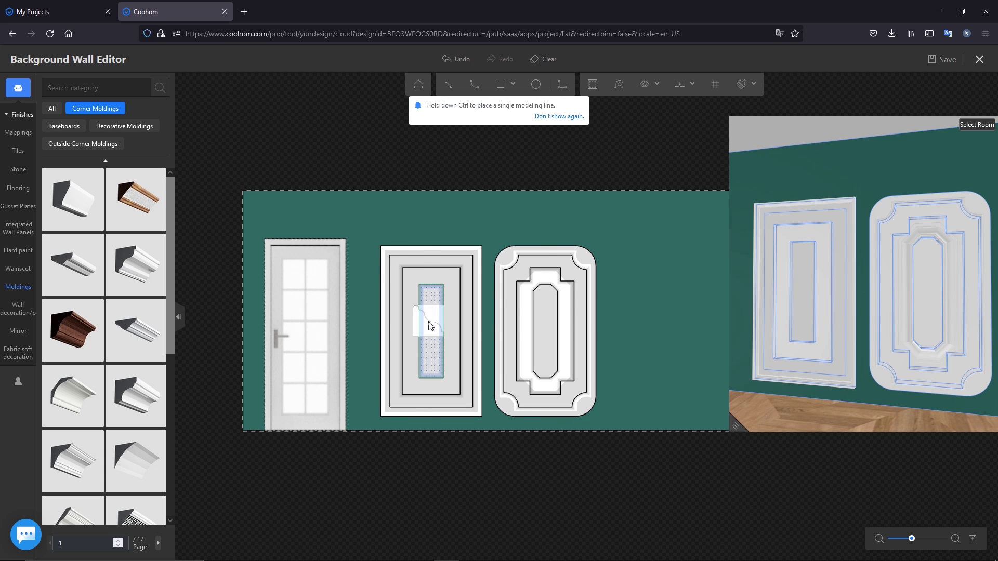
pyautogui.click(429, 319)
pyautogui.moveTo(889, 350); pyautogui.dragTo(844, 349)
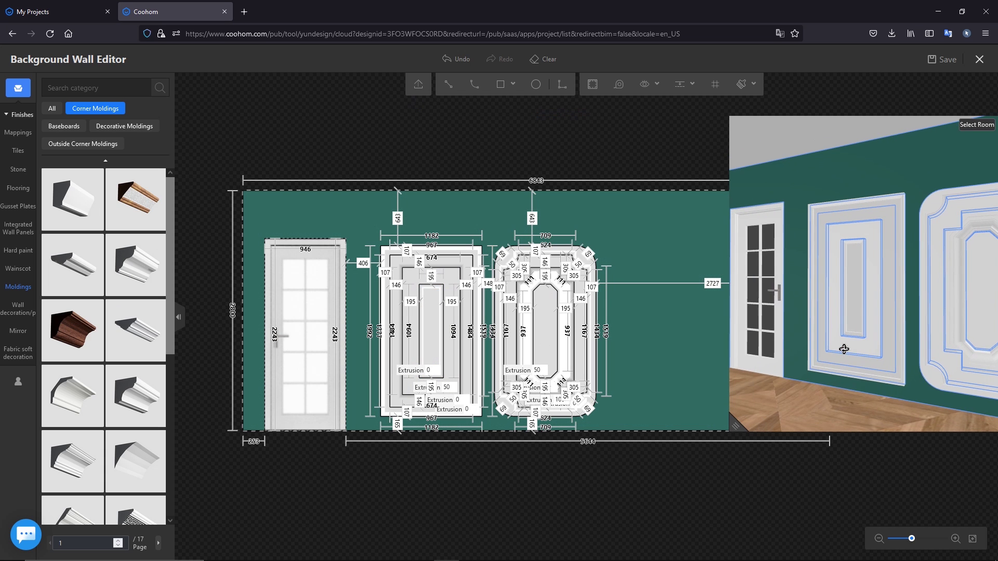
pyautogui.moveTo(851, 399); pyautogui.dragTo(856, 398)
pyautogui.click(854, 399)
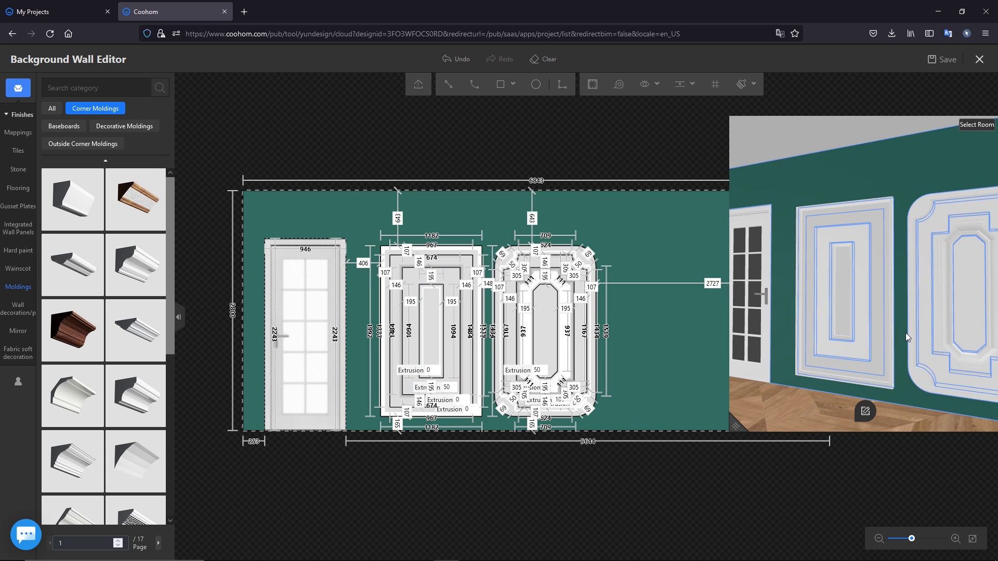
pyautogui.moveTo(927, 350); pyautogui.dragTo(933, 350)
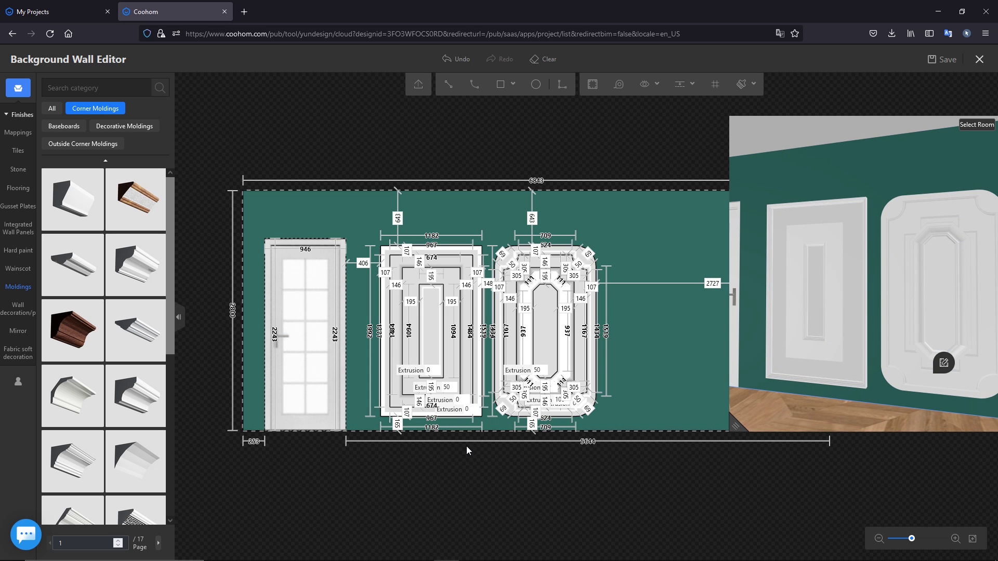
# Filter the Paints & Coatings finishes under Mappings by an ochre-orange colour.
pyautogui.click(20, 115)
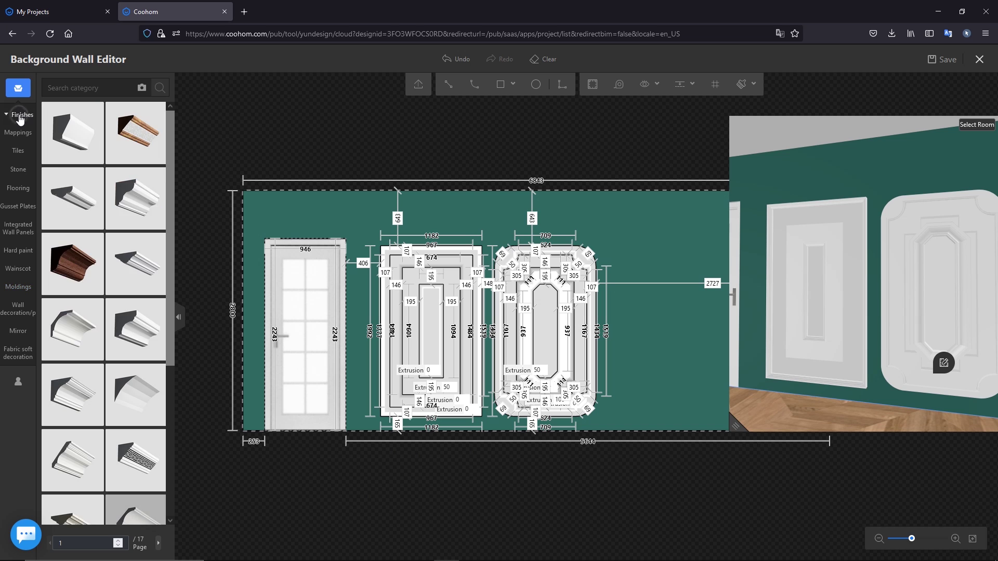
pyautogui.click(23, 132)
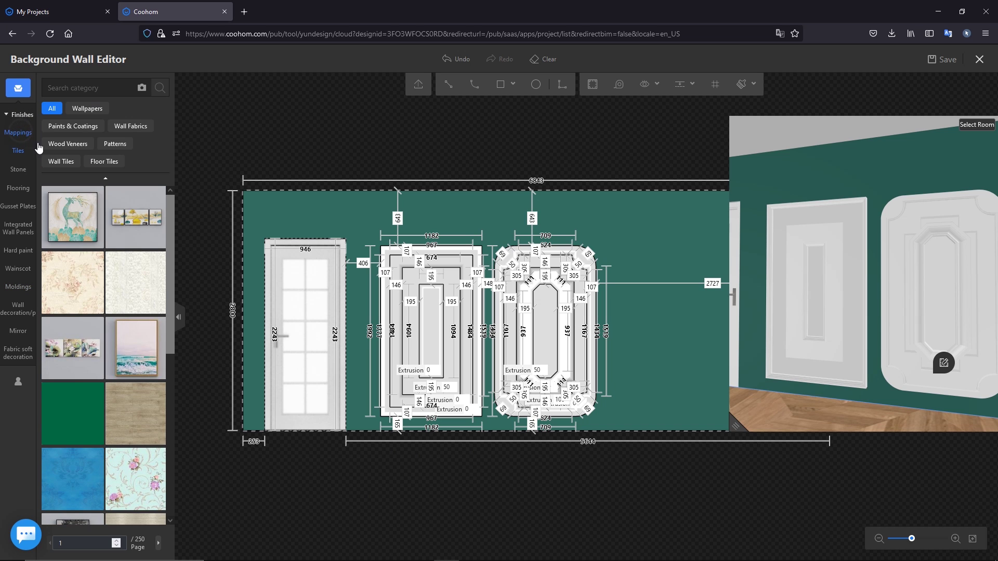
pyautogui.click(73, 126)
pyautogui.scroll(-5, 102, 278)
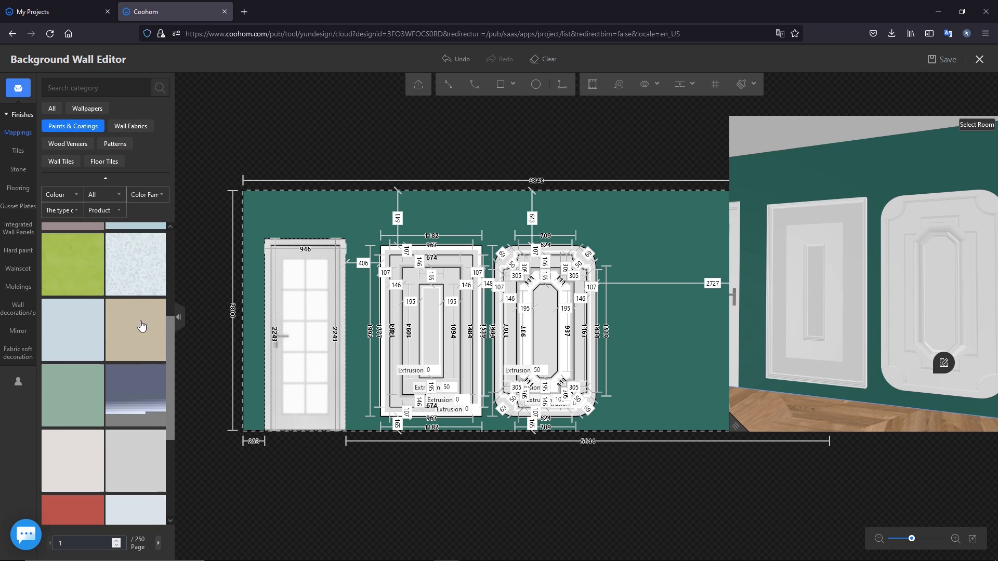
pyautogui.scroll(4, 100, 263)
pyautogui.click(67, 195)
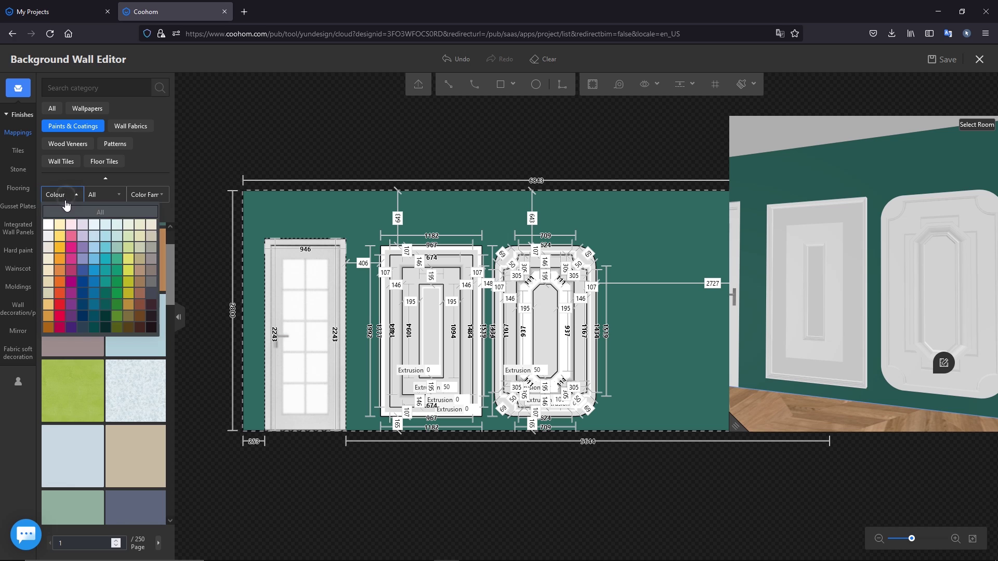
pyautogui.click(70, 323)
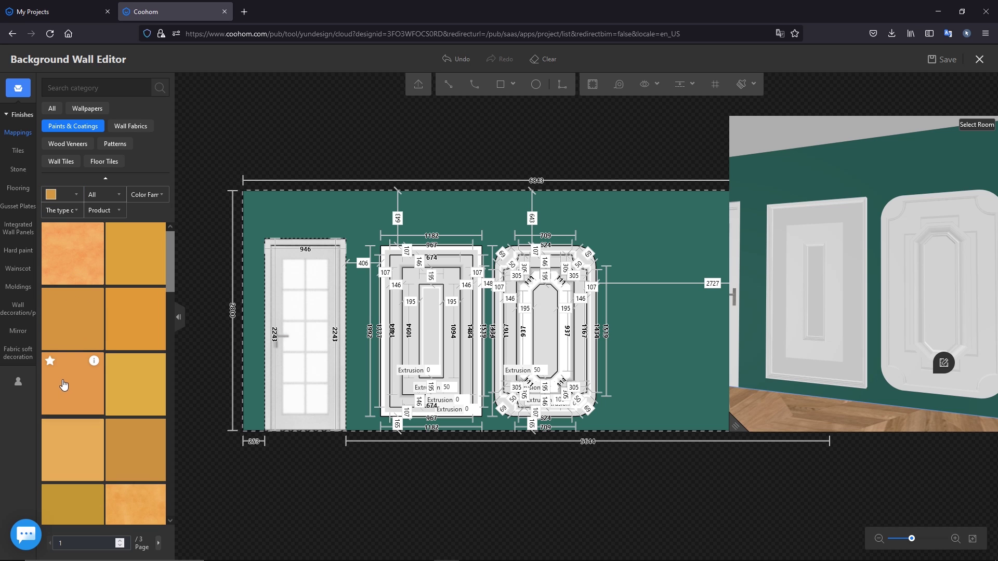
# Apply an ochre-orange paint to the original panel's second frame from the outside and its innermost rectangle.
pyautogui.moveTo(61, 382)
pyautogui.mouseDown()
pyautogui.moveTo(364, 343)
pyautogui.moveTo(412, 287)
pyautogui.moveTo(400, 267)
pyautogui.mouseUp()
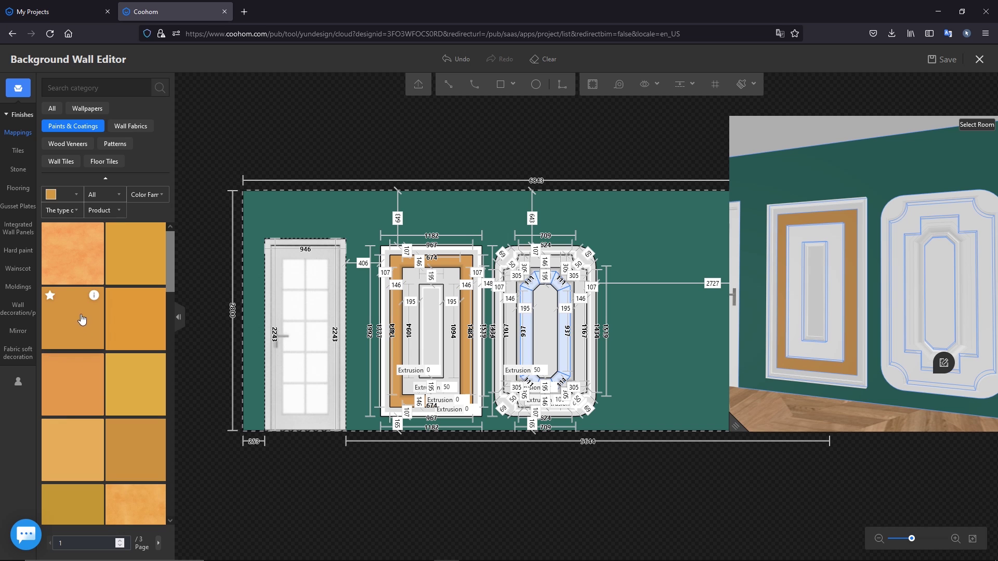
pyautogui.moveTo(82, 319)
pyautogui.mouseDown()
pyautogui.moveTo(453, 331)
pyautogui.moveTo(437, 326)
pyautogui.mouseUp()
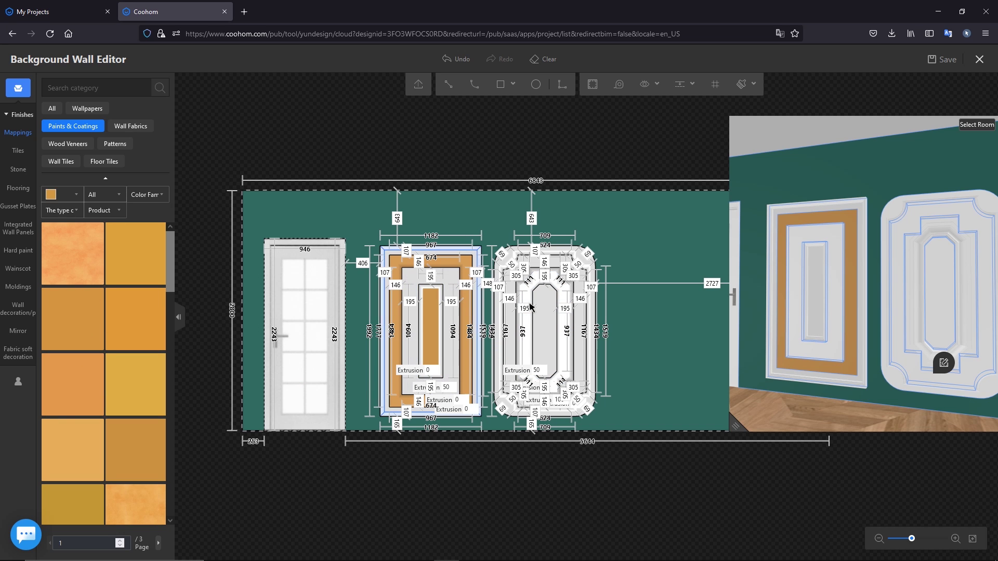
# Apply a brighter orange paint to the copied panel's outermost frame and its innermost octagon.
pyautogui.scroll(-3, 81, 324)
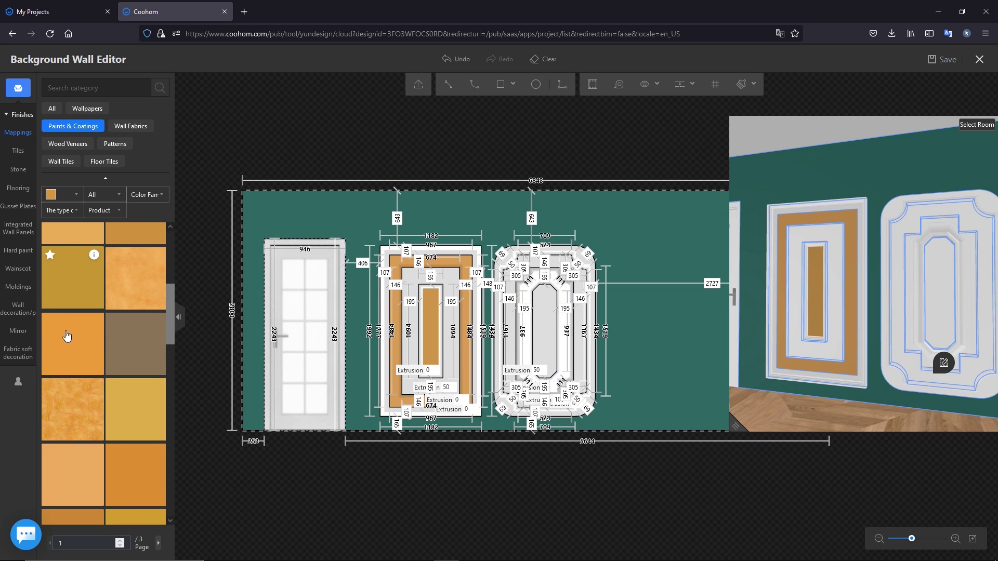
pyautogui.moveTo(67, 338)
pyautogui.mouseDown()
pyautogui.moveTo(543, 328)
pyautogui.moveTo(562, 265)
pyautogui.moveTo(582, 258)
pyautogui.moveTo(592, 274)
pyautogui.mouseUp()
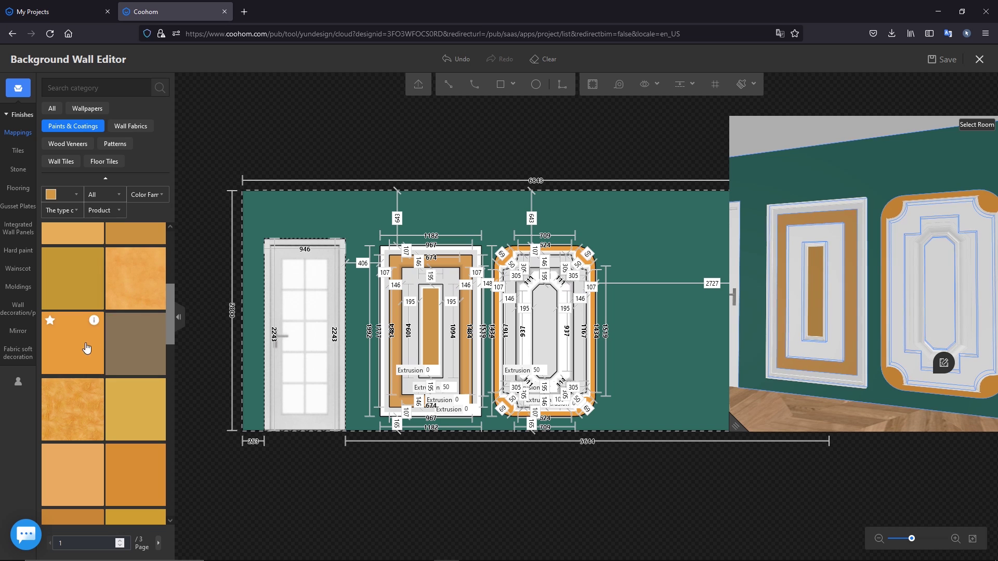
pyautogui.moveTo(82, 345)
pyautogui.mouseDown()
pyautogui.moveTo(616, 373)
pyautogui.moveTo(547, 333)
pyautogui.mouseUp()
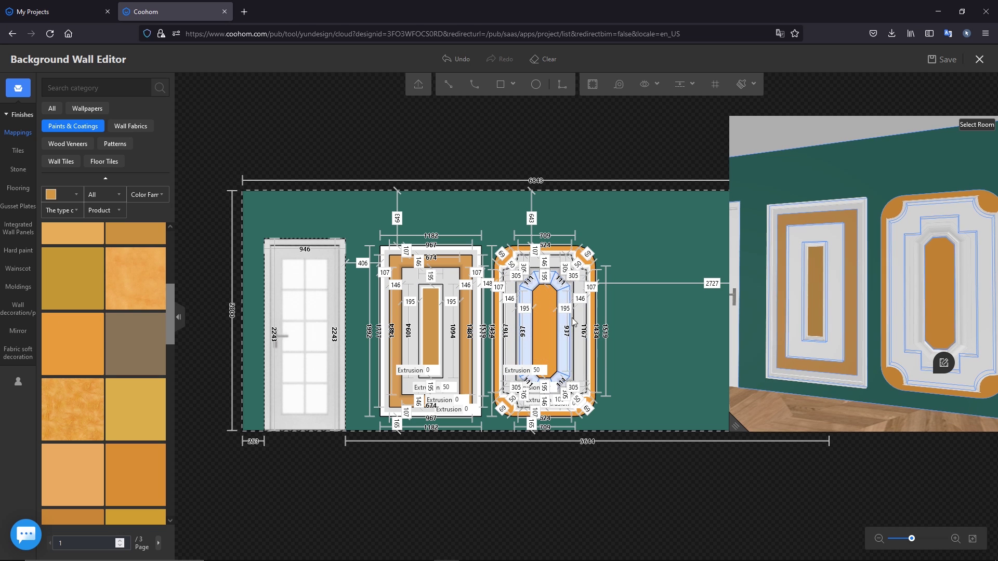
pyautogui.moveTo(853, 296); pyautogui.dragTo(821, 384)
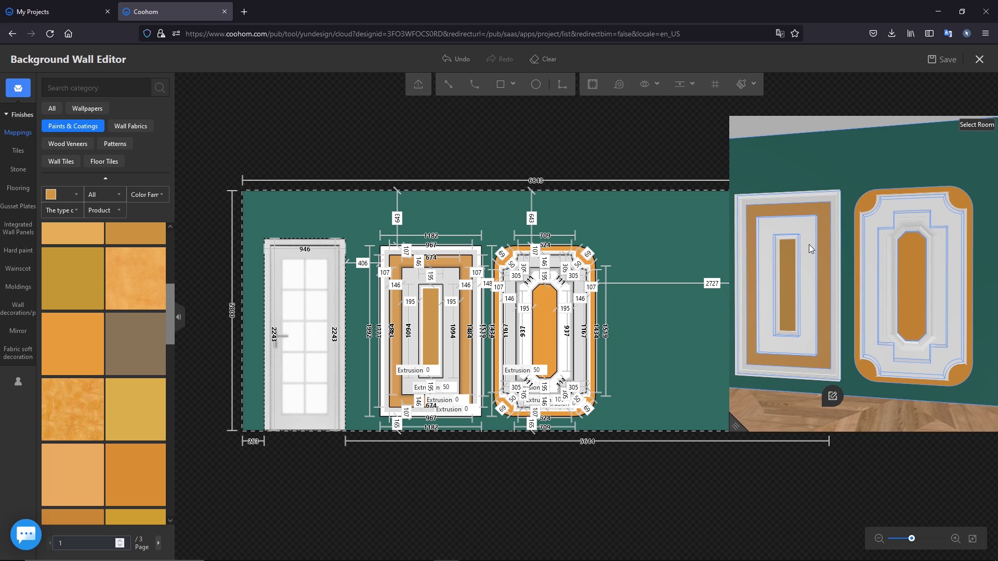
# Cover the original panel's third frame with the diagonal wavy Hard paint texture and inspect it in the 3D preview.
pyautogui.click(18, 250)
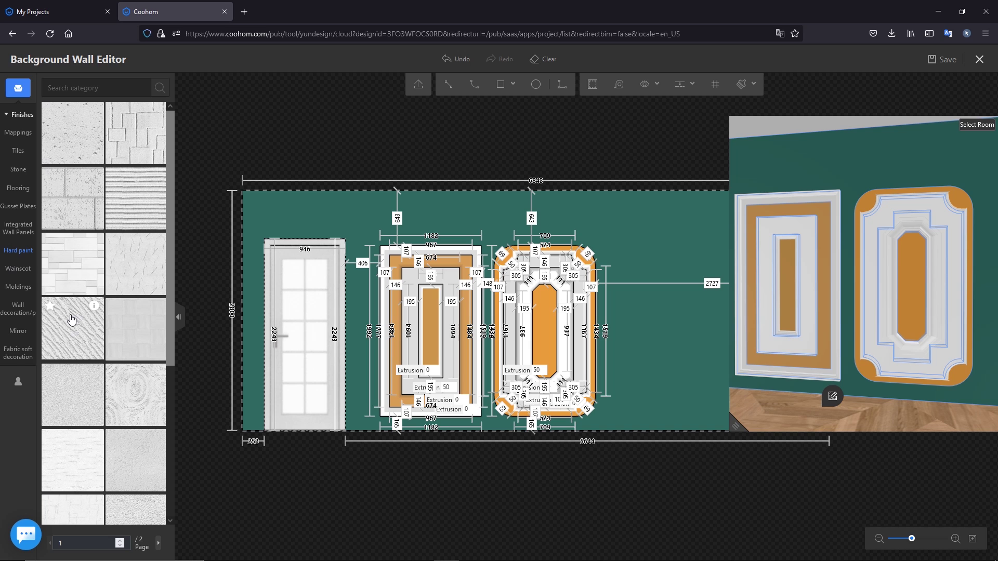
pyautogui.moveTo(72, 320)
pyautogui.mouseDown()
pyautogui.moveTo(187, 355)
pyautogui.moveTo(382, 355)
pyautogui.moveTo(414, 341)
pyautogui.mouseUp()
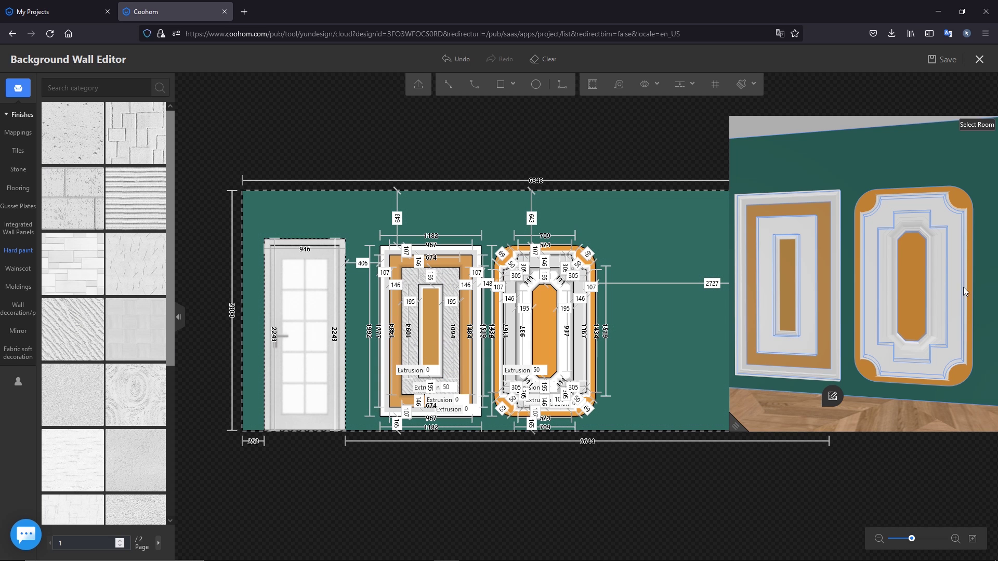
pyautogui.moveTo(878, 410); pyautogui.dragTo(935, 405)
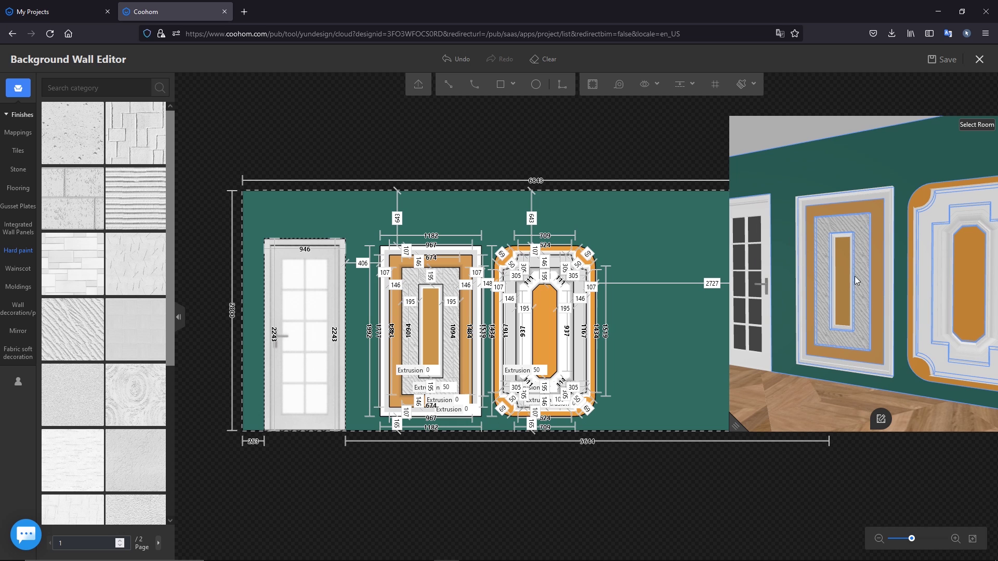
pyautogui.moveTo(893, 378); pyautogui.dragTo(826, 381)
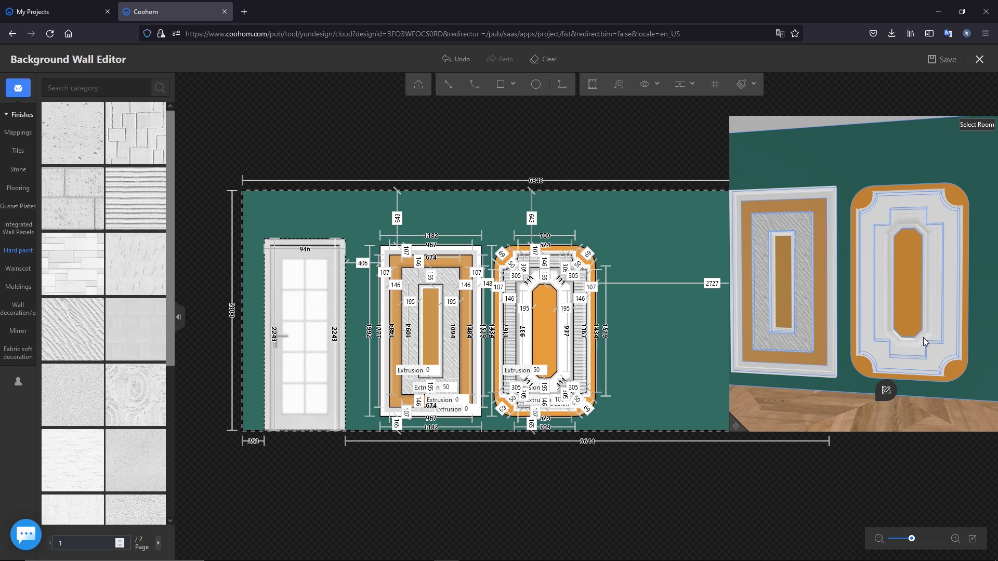
# Replace the striped texture on the copied panel's second frame with a fine-grained Hard paint texture and inspect it in an enlarged 3D preview.
pyautogui.hotkey('ctrl', 'z')
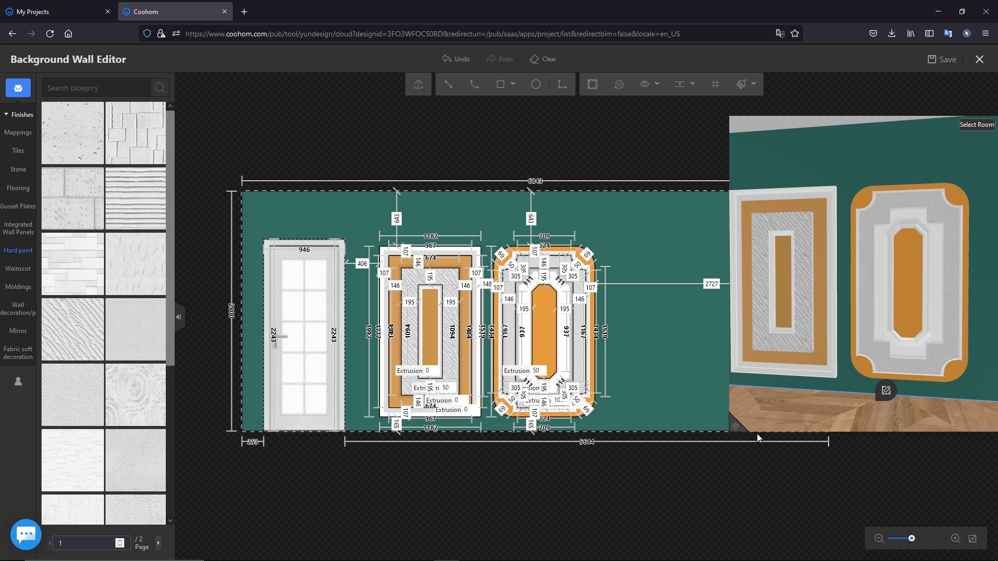
pyautogui.moveTo(730, 430); pyautogui.dragTo(641, 452)
pyautogui.moveTo(700, 415)
pyautogui.mouseDown()
pyautogui.moveTo(752, 419)
pyautogui.moveTo(738, 415)
pyautogui.mouseUp()
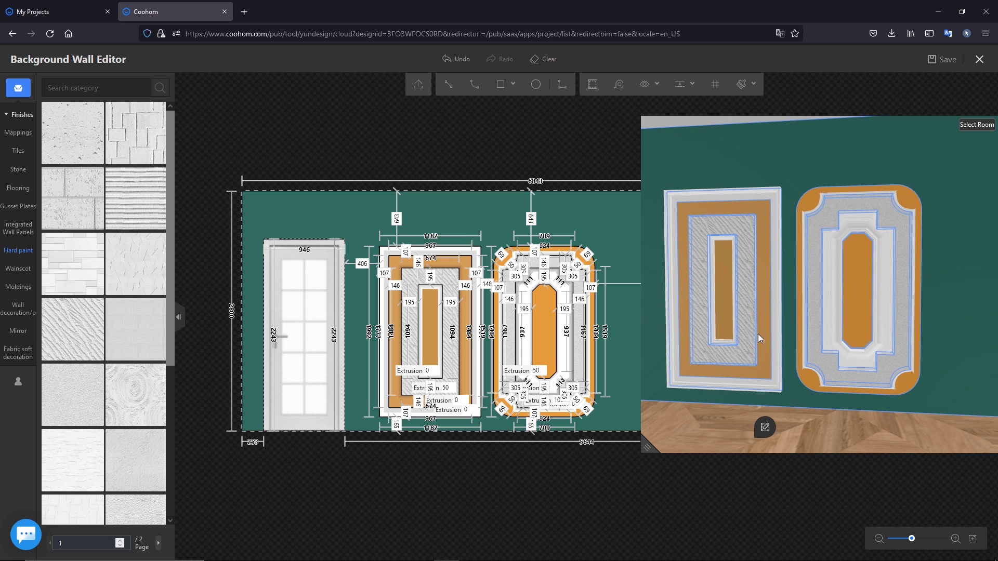